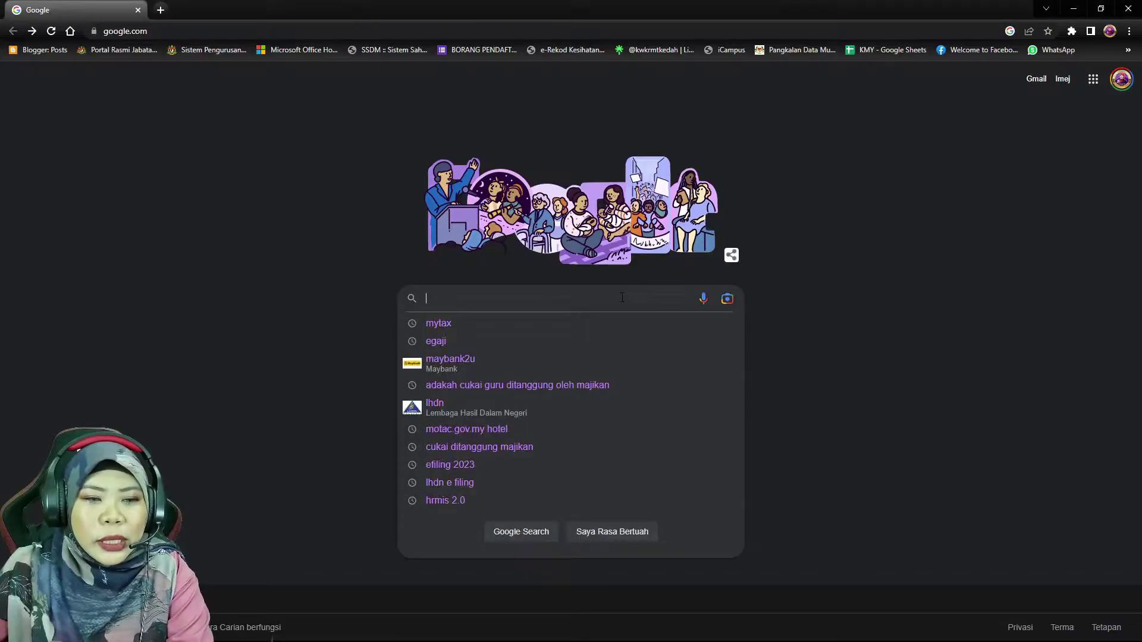
Step: Search Google for "mytax", open the MyTax portal at mytax.hasil.gov.my and reload its home page
click(493, 328)
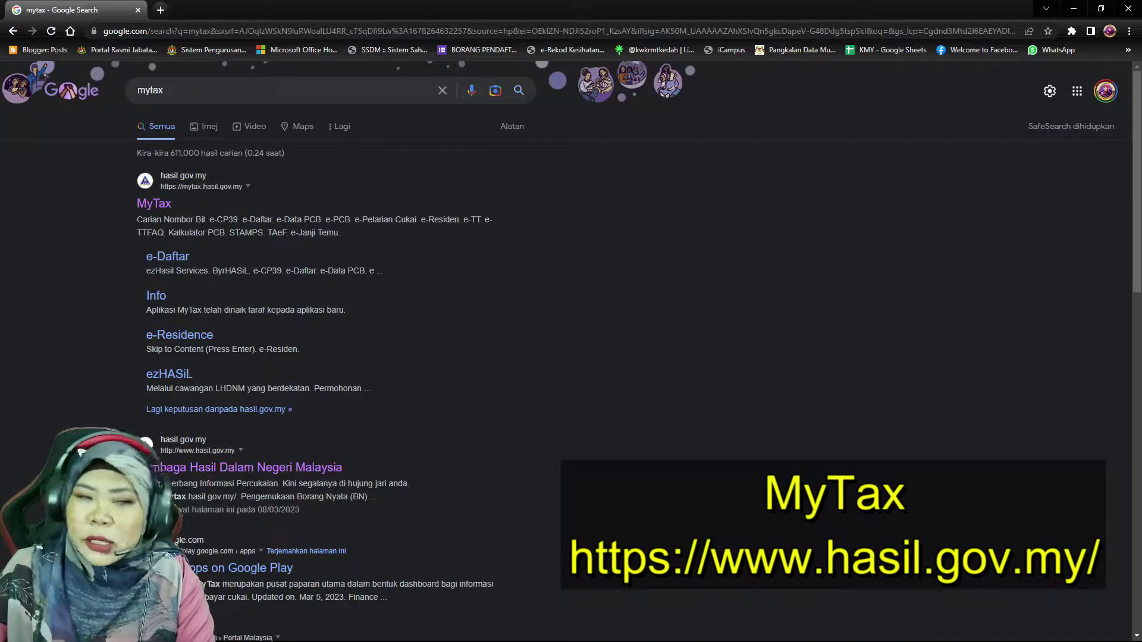
click(158, 207)
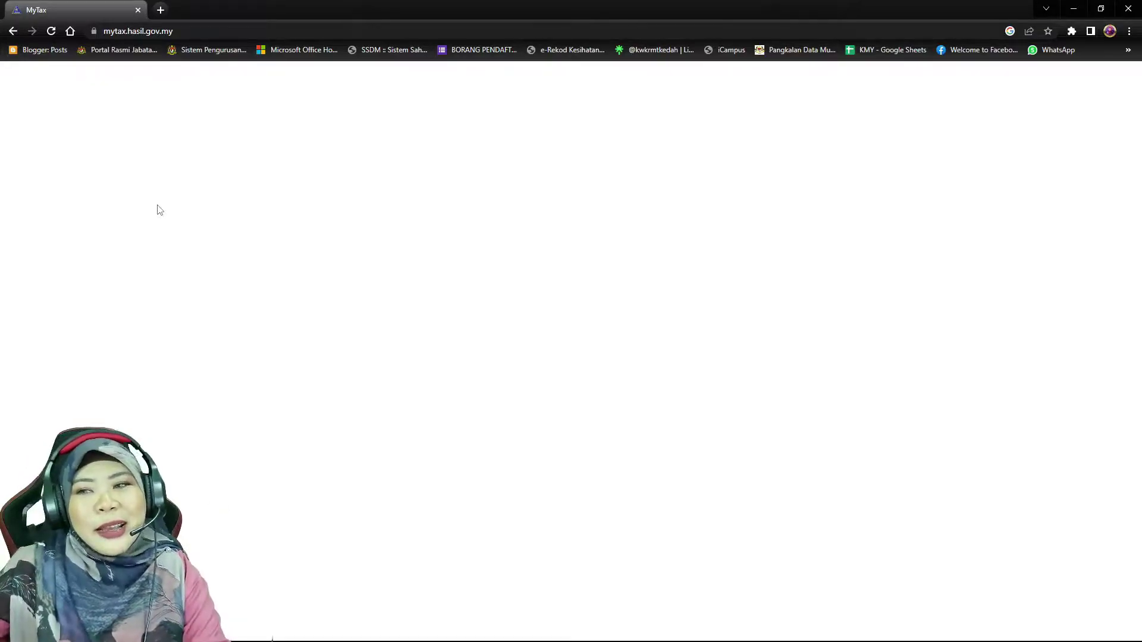
click(51, 36)
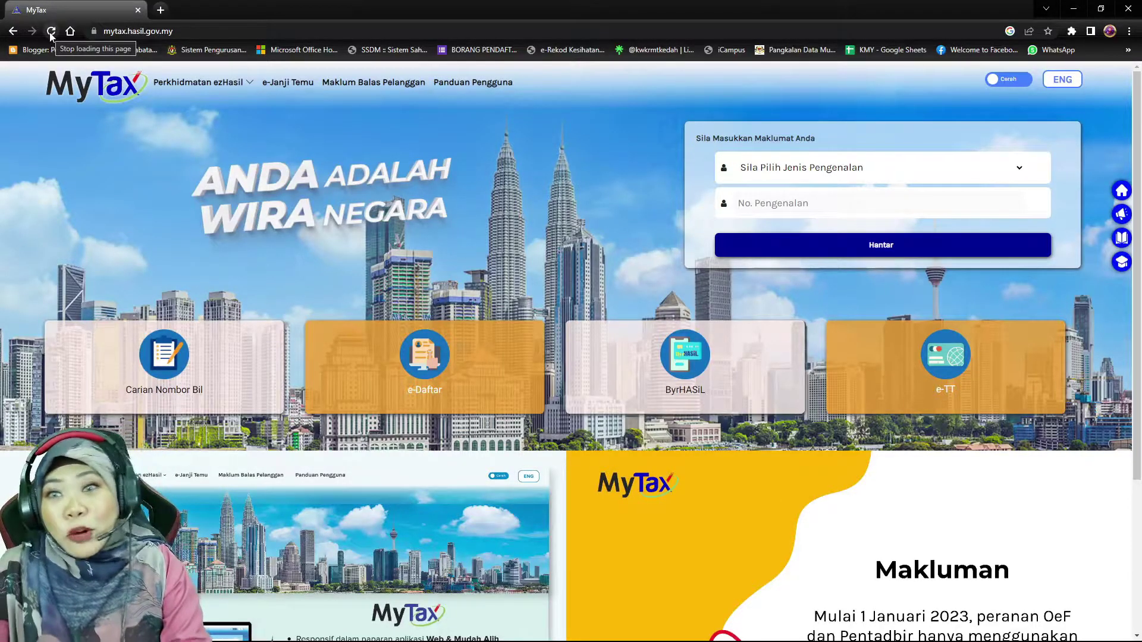
scroll(413, 333, down, 4)
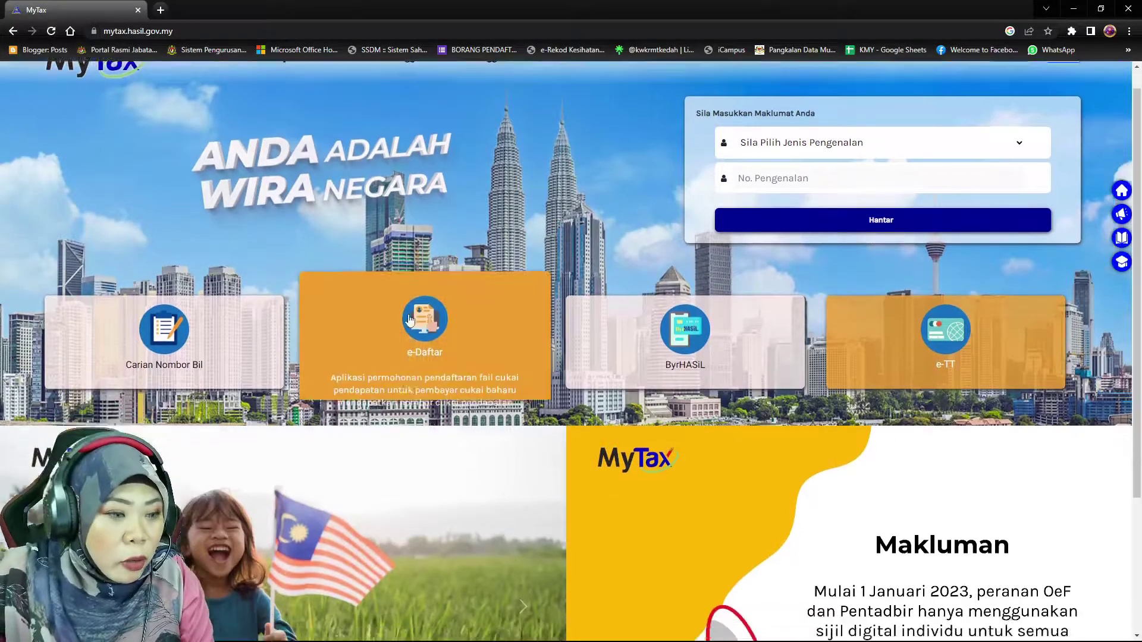
scroll(414, 337, up, 4)
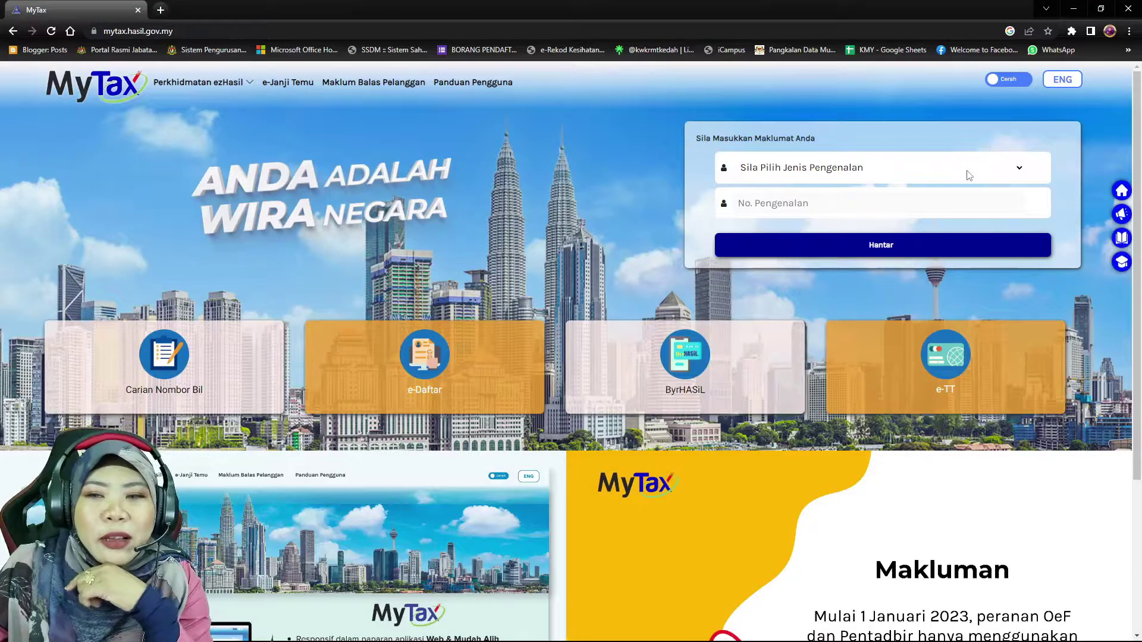
Step: Choose No. Kad Pengenalan as the identification type and enter the taxpayer's identity card number
click(969, 174)
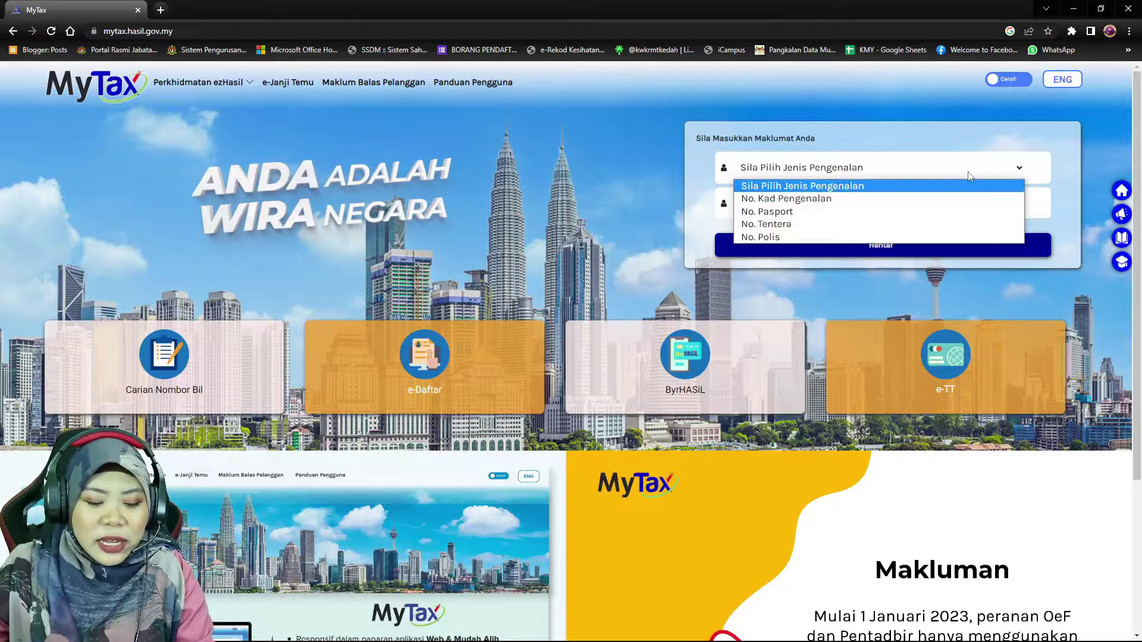
click(875, 200)
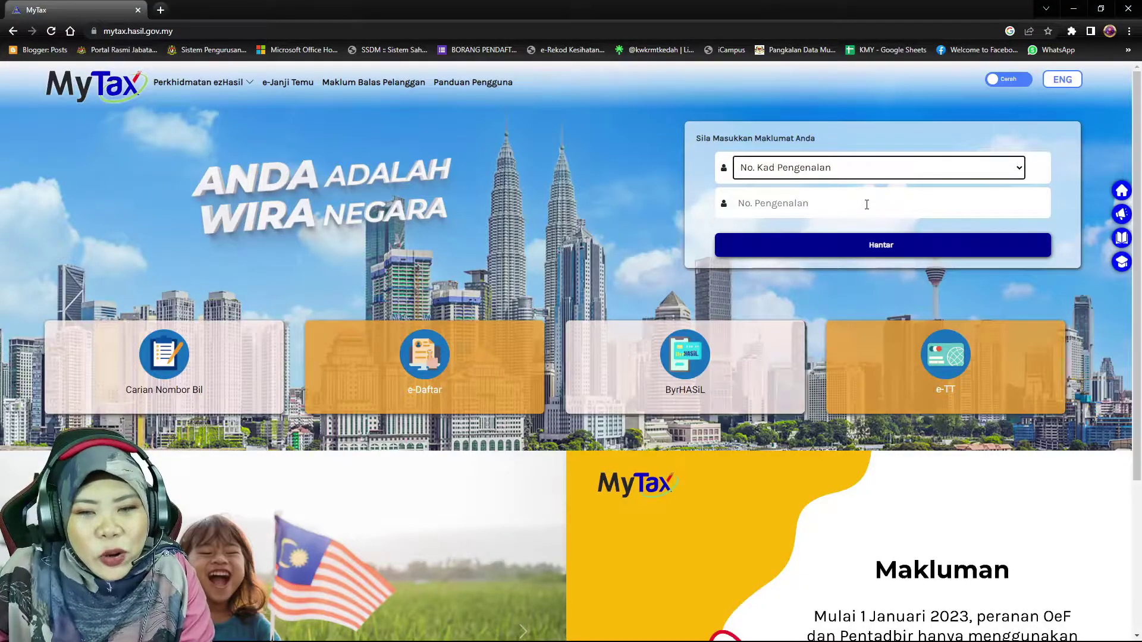
click(851, 176)
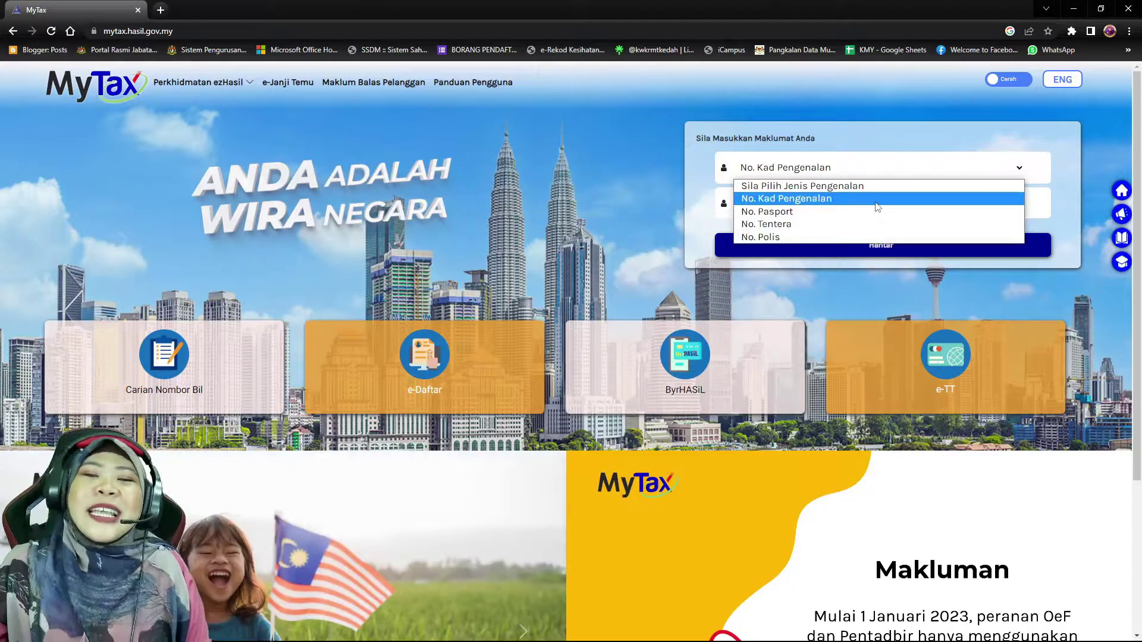
click(877, 205)
click(868, 207)
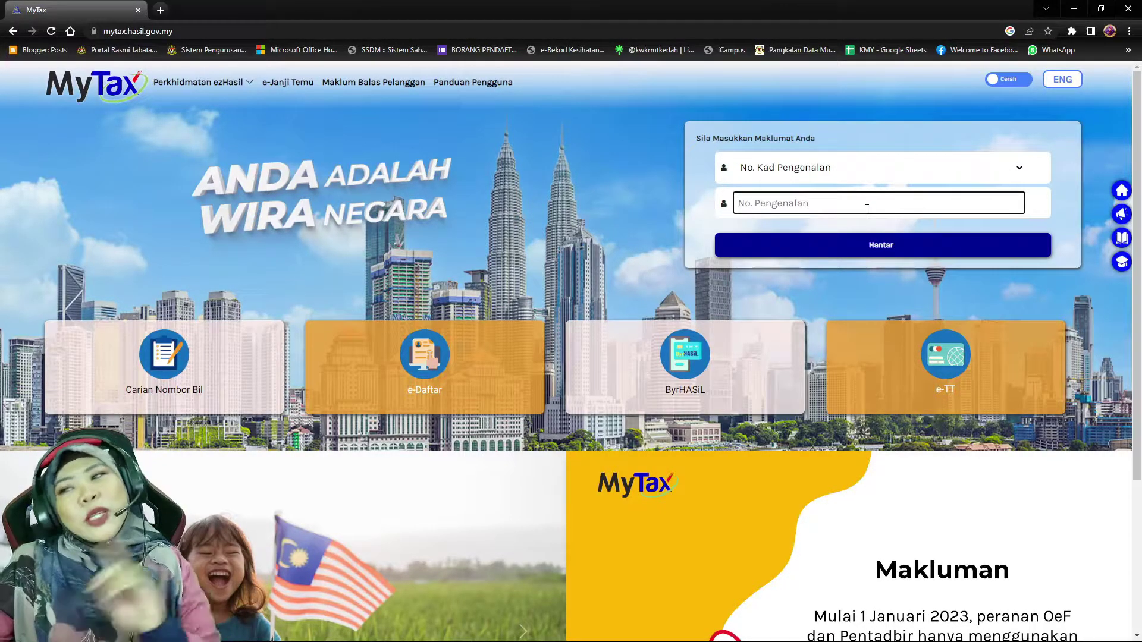
text(8)
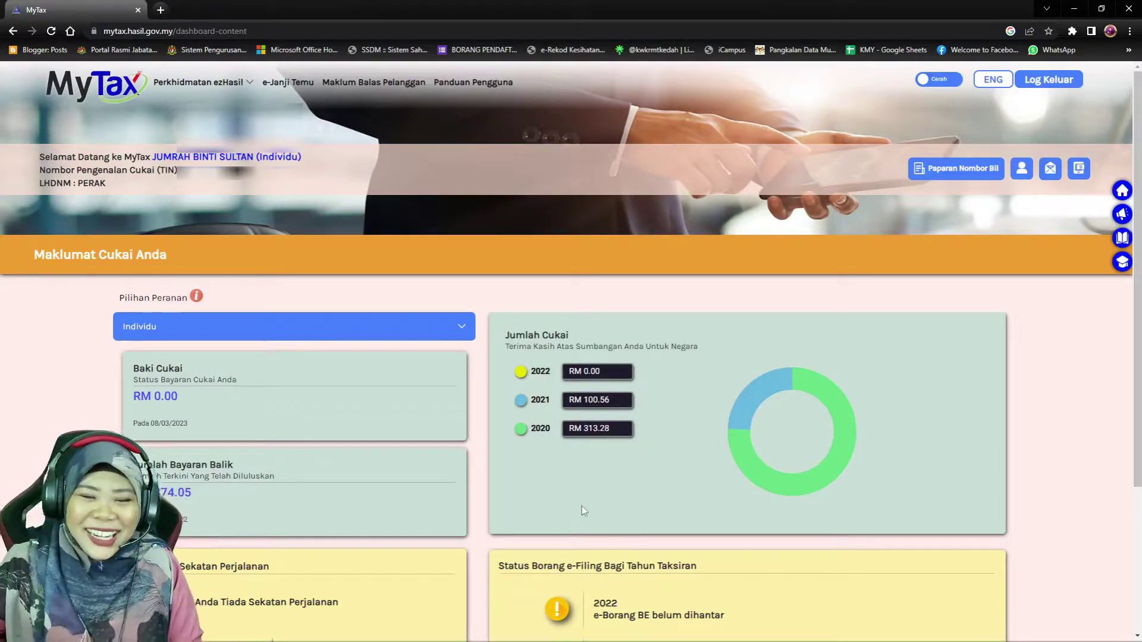
Step: Open the 2022 e-Borang BE from the dashboard's Status Borang e-Filing Bagi Tahun Taksiran
scroll(591, 511, down, 2)
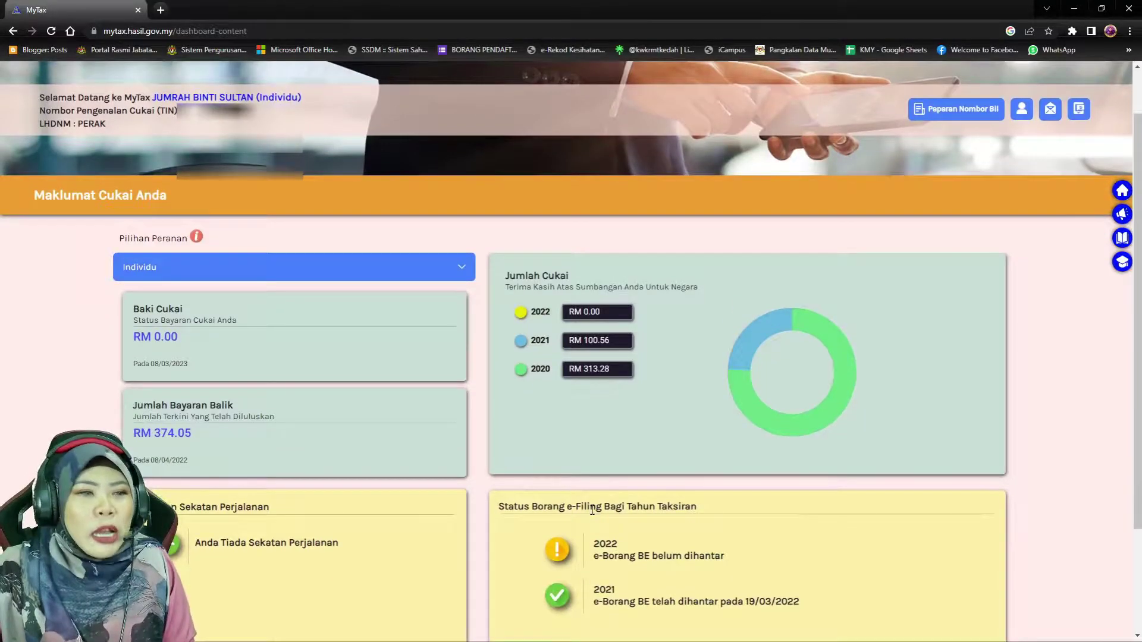
scroll(592, 510, down, 2)
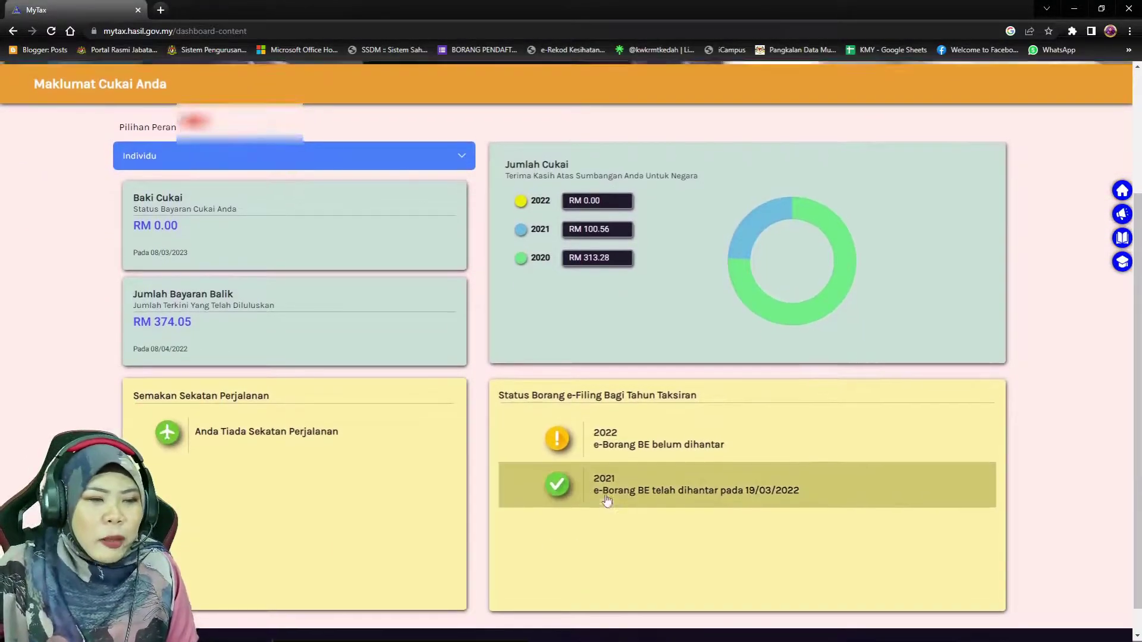
scroll(337, 383, up, 2)
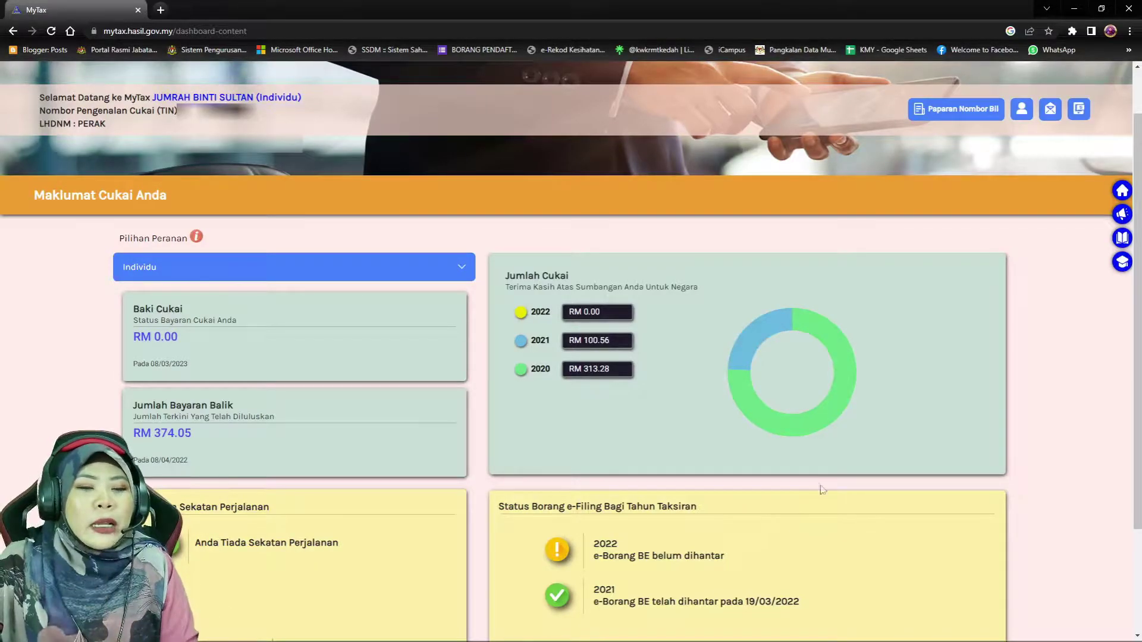
scroll(816, 472, down, 1)
scroll(816, 476, down, 1)
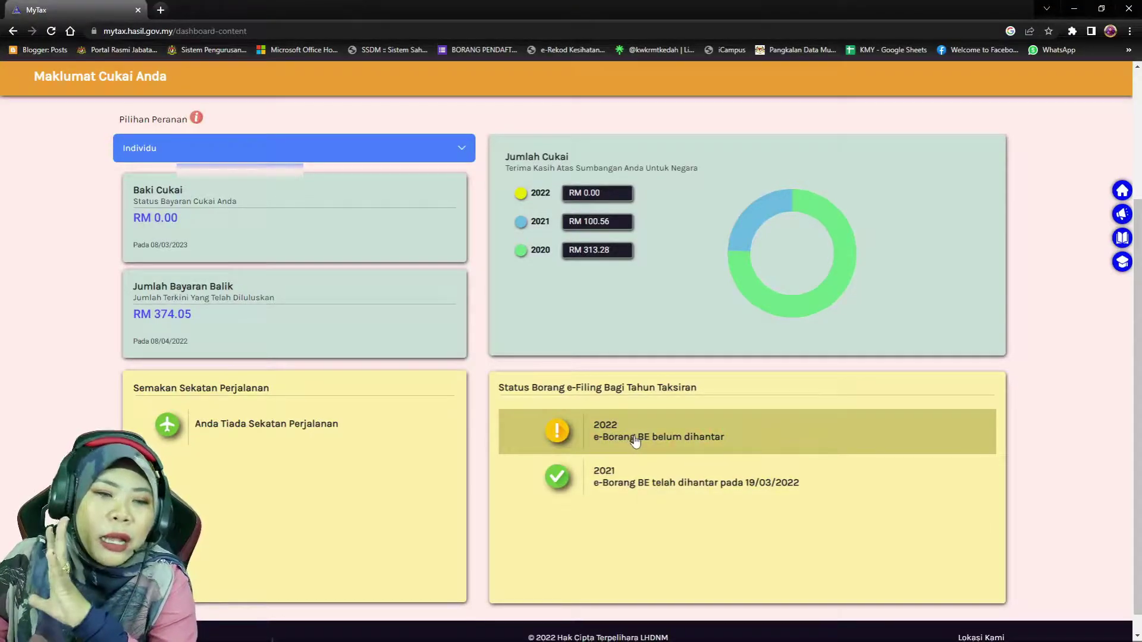
scroll(631, 440, up, 3)
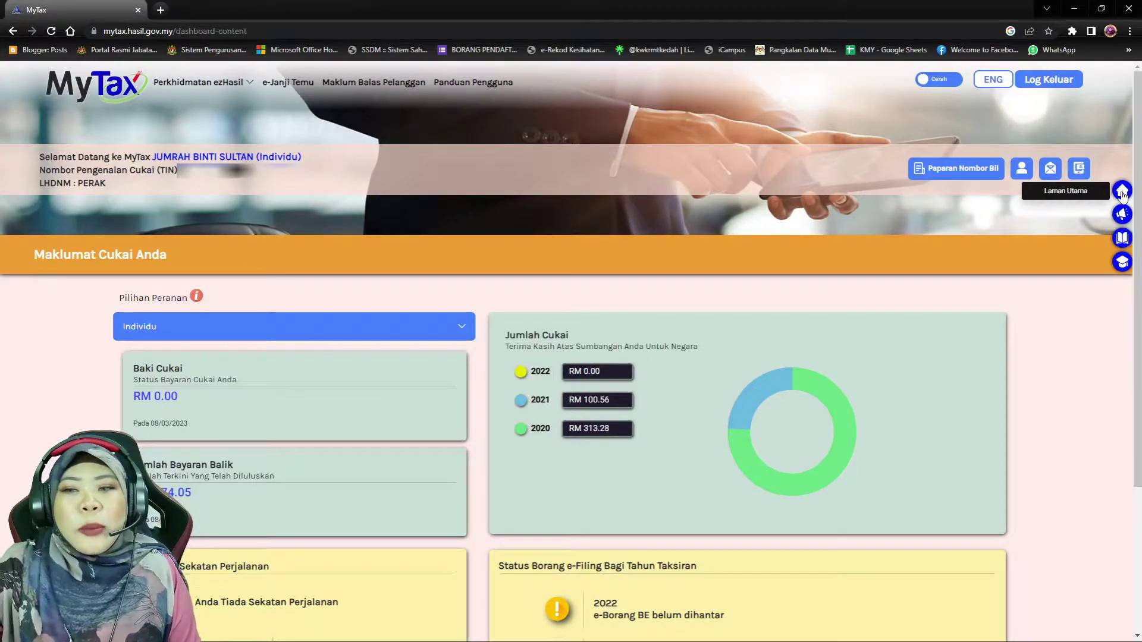
scroll(886, 241, down, 3)
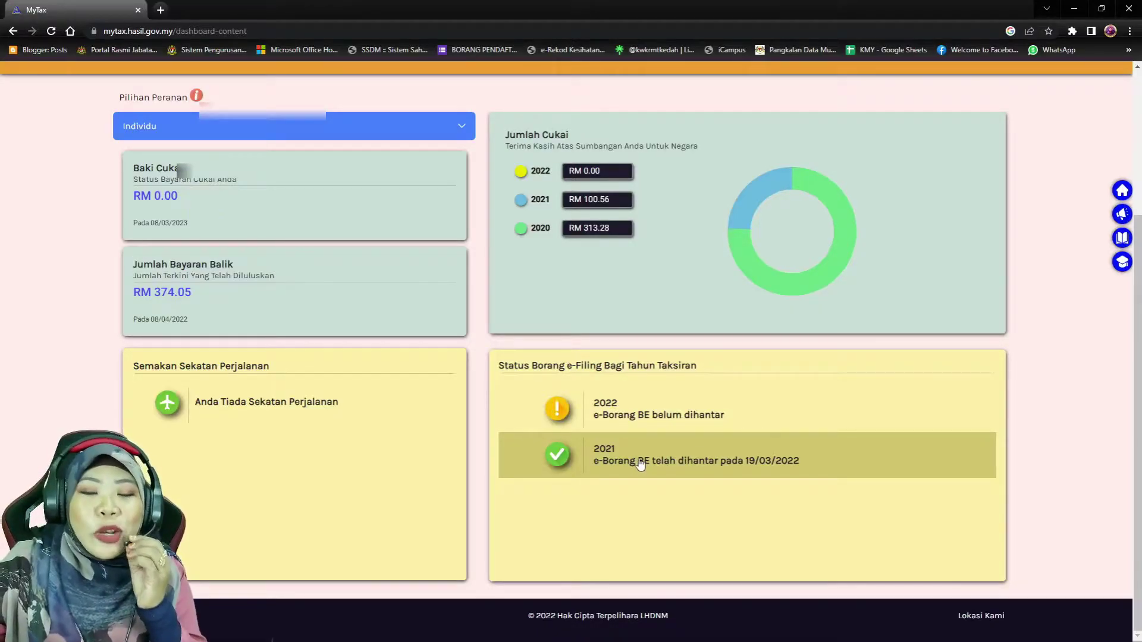
click(694, 422)
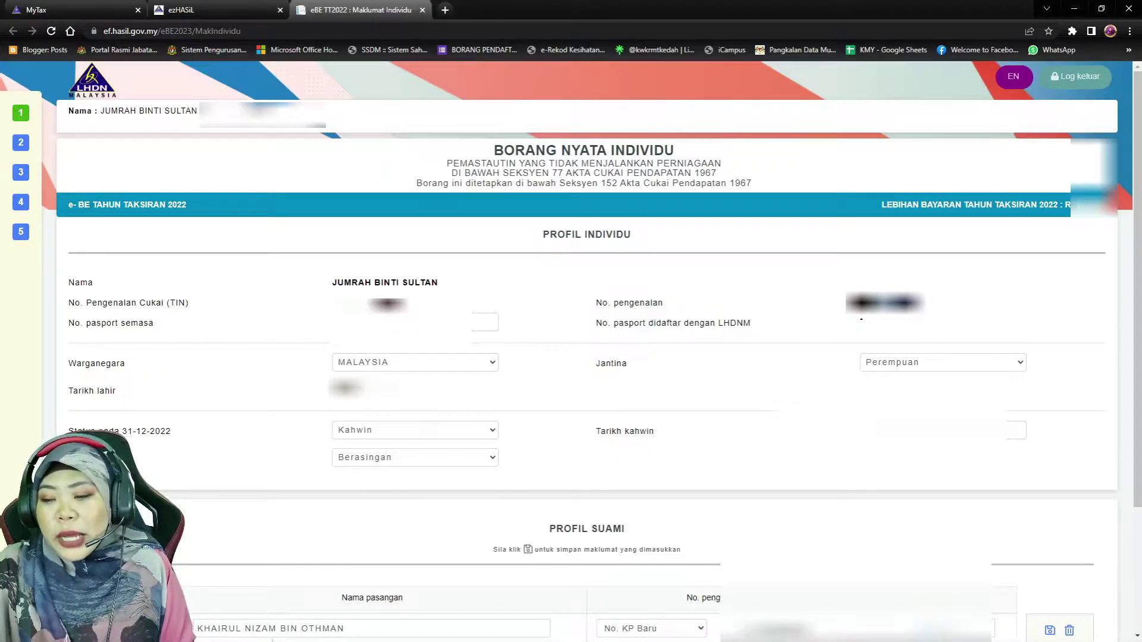
key(super+e)
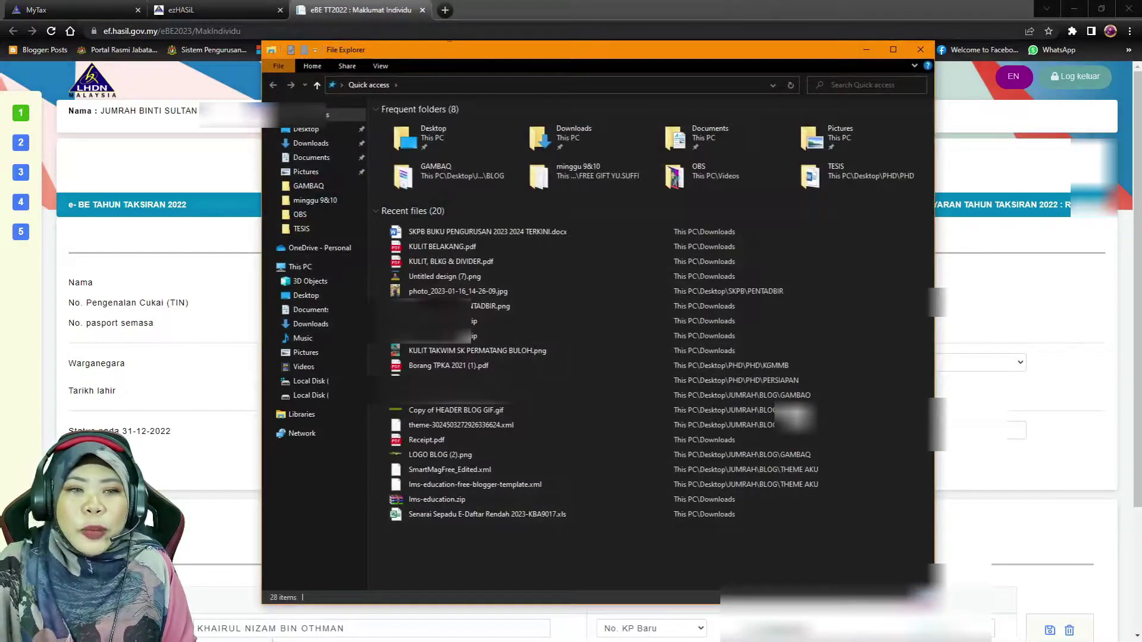
key(alt+F4)
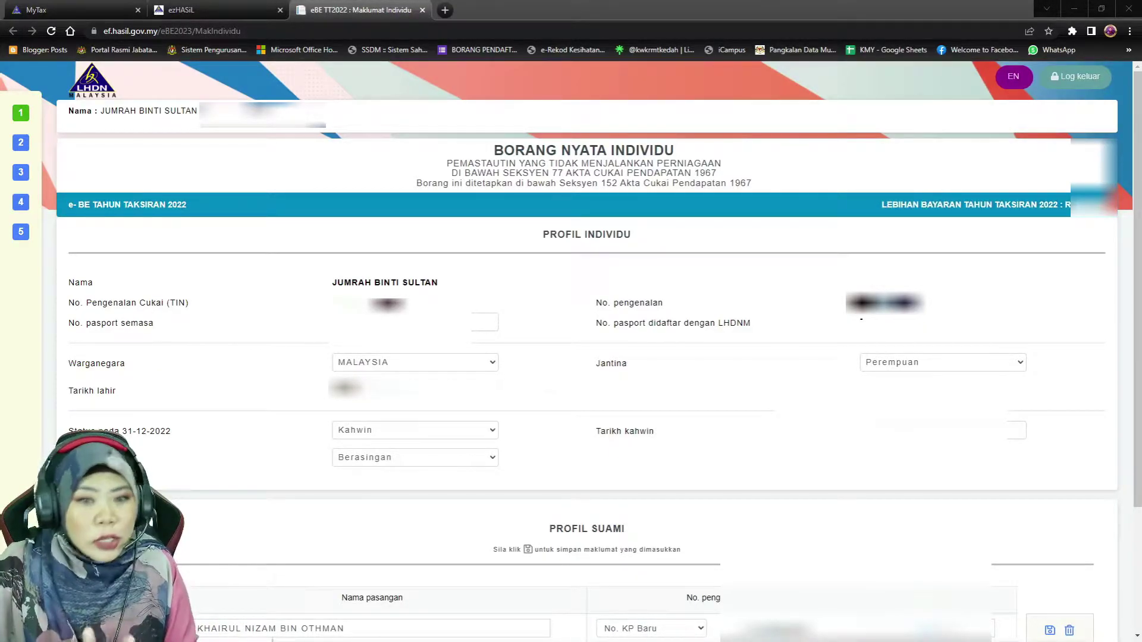
mouse_move(93, 88)
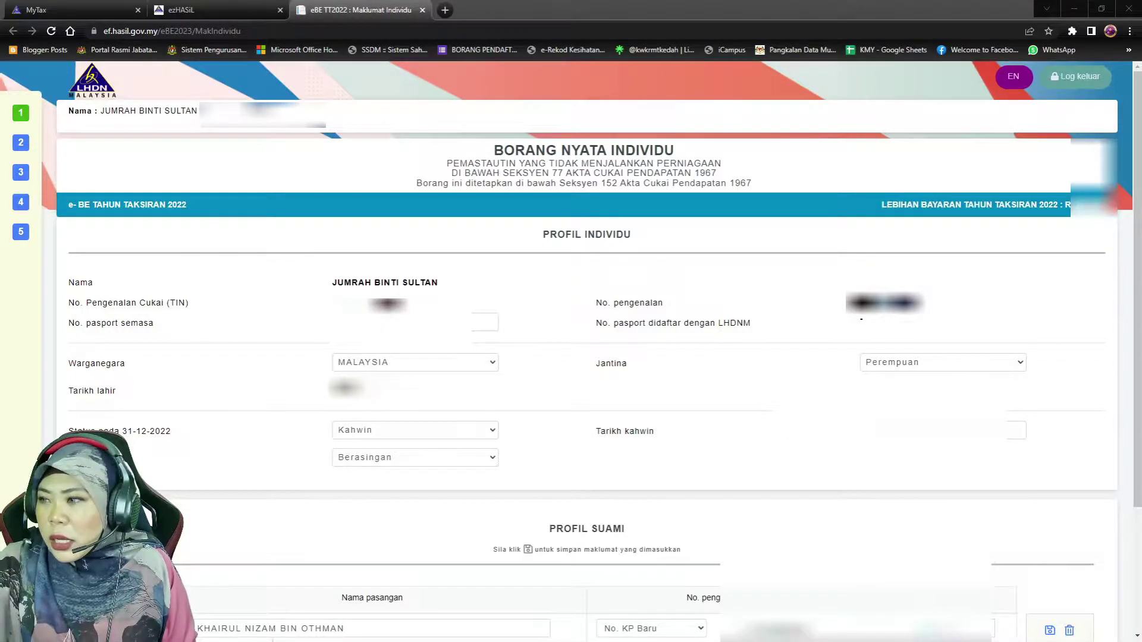
mouse_move(33, 116)
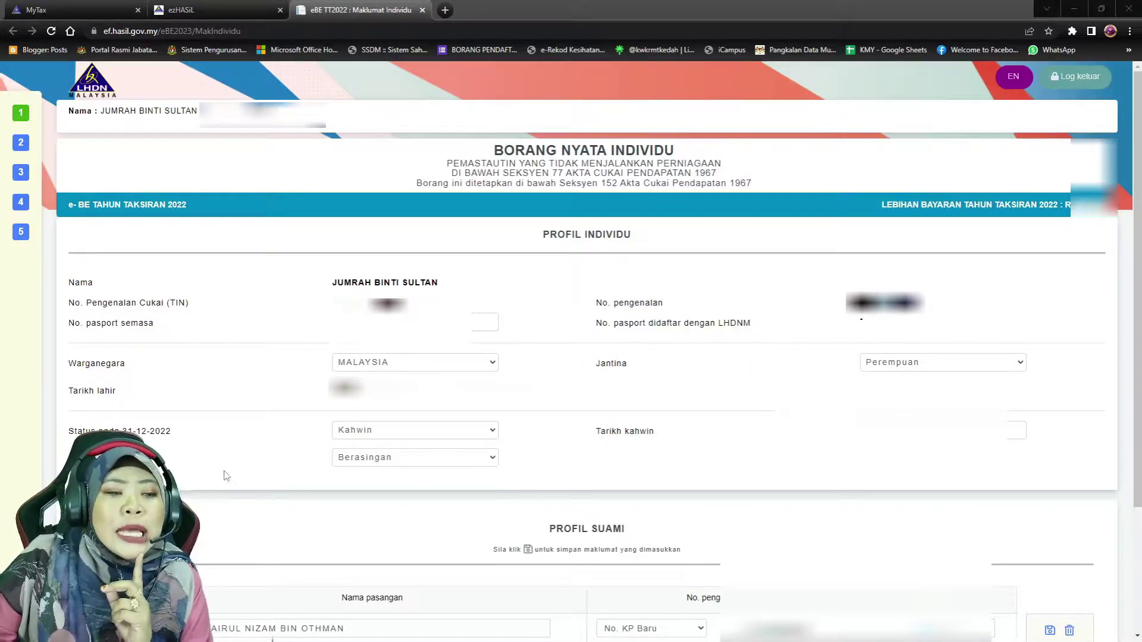
Step: Review the Jenis taksiran options and the husband's details in the individual profile
click(482, 462)
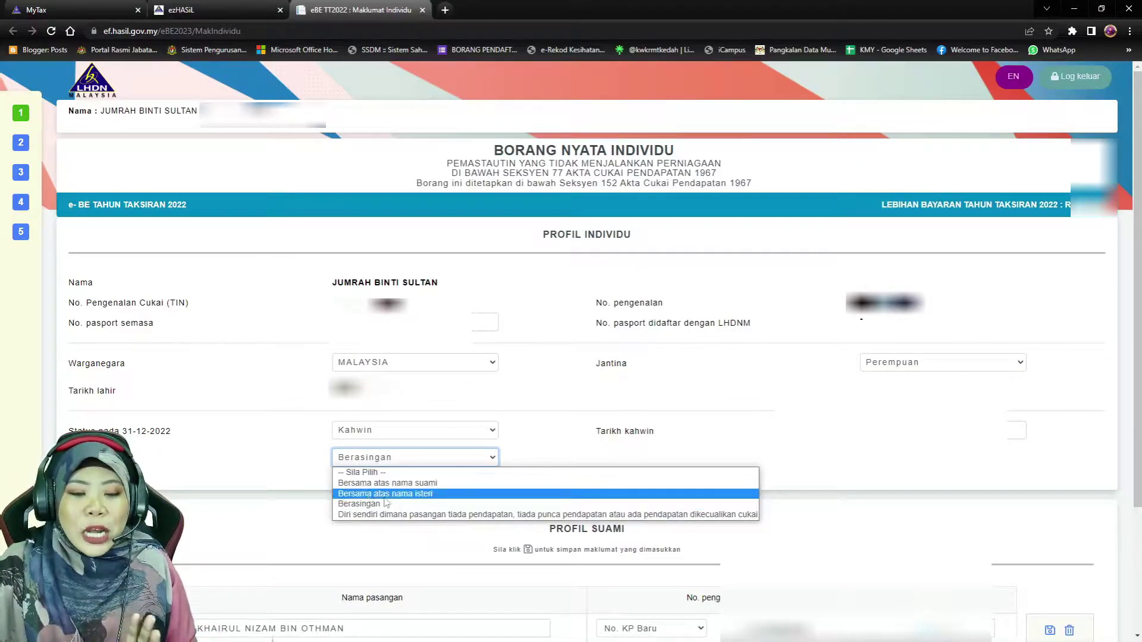
click(302, 485)
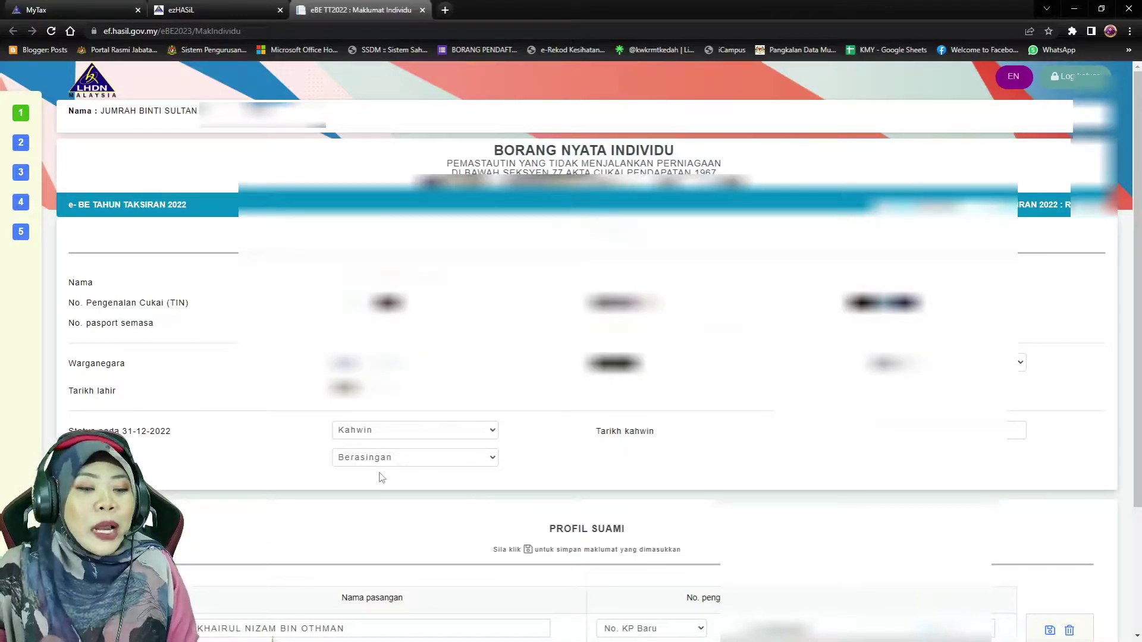
scroll(375, 488, down, 2)
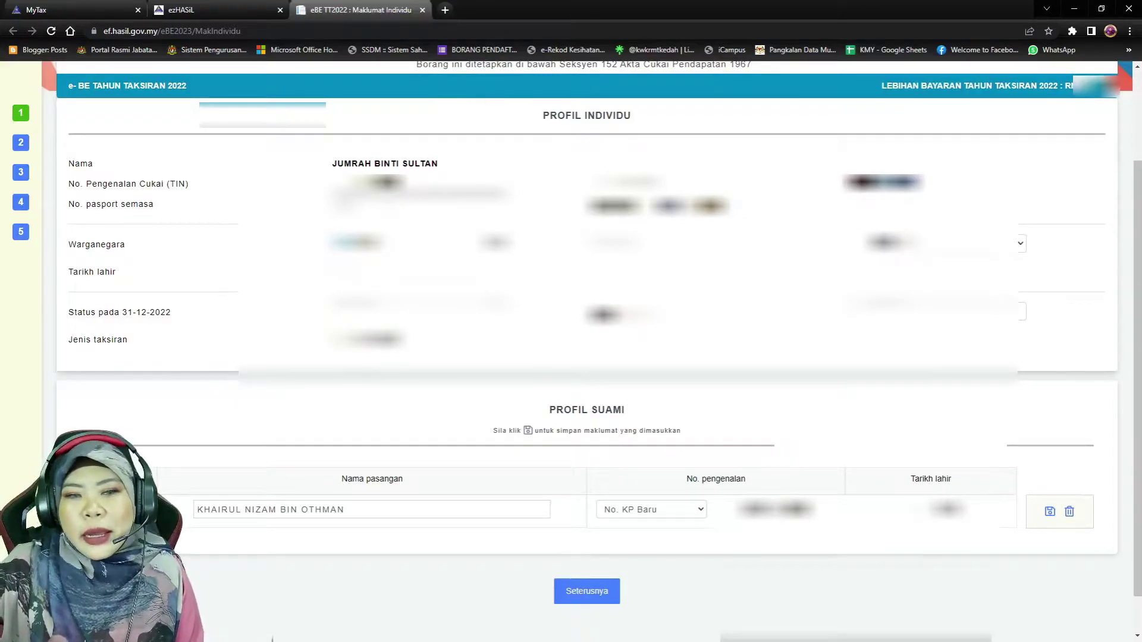
Step: Go to the Profil Lain section of the tax return form
mouse_move(31, 110)
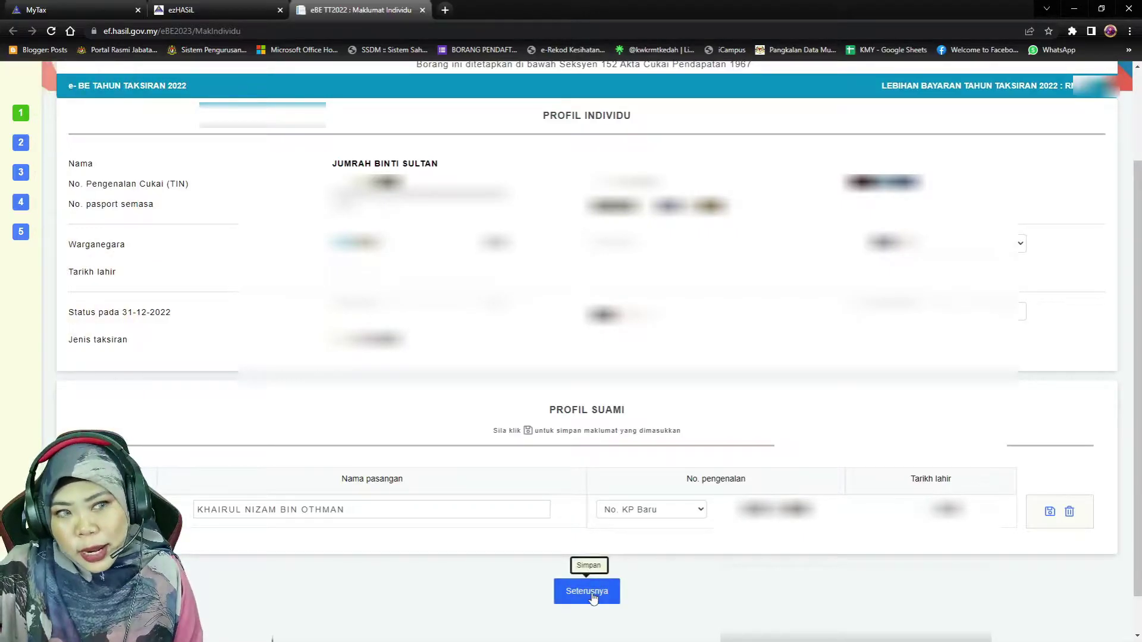
mouse_move(25, 143)
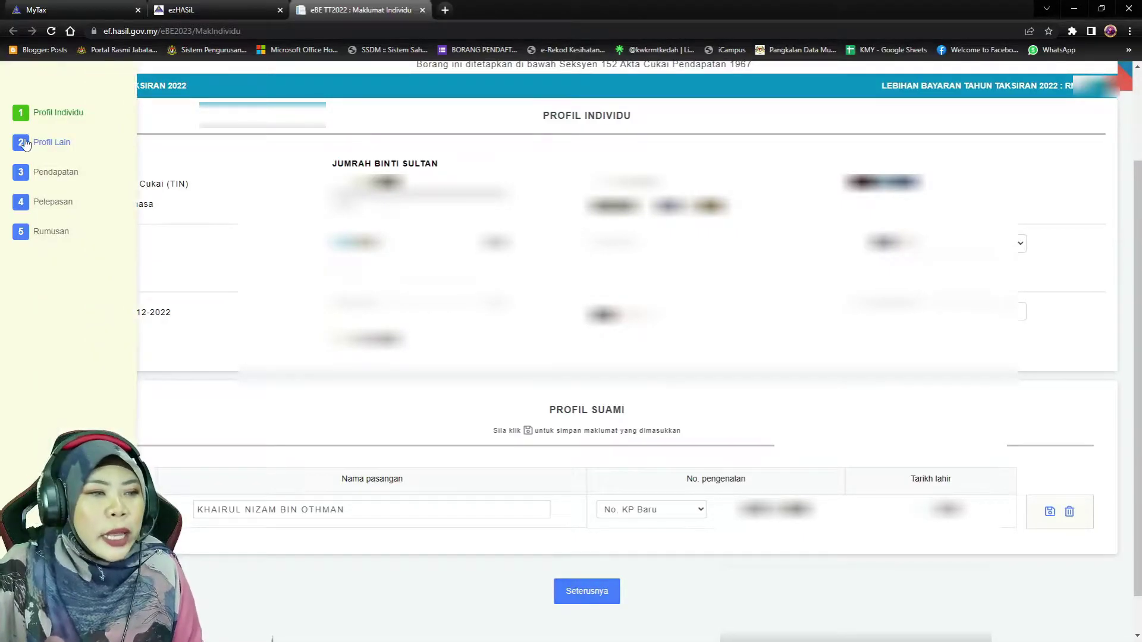
click(53, 146)
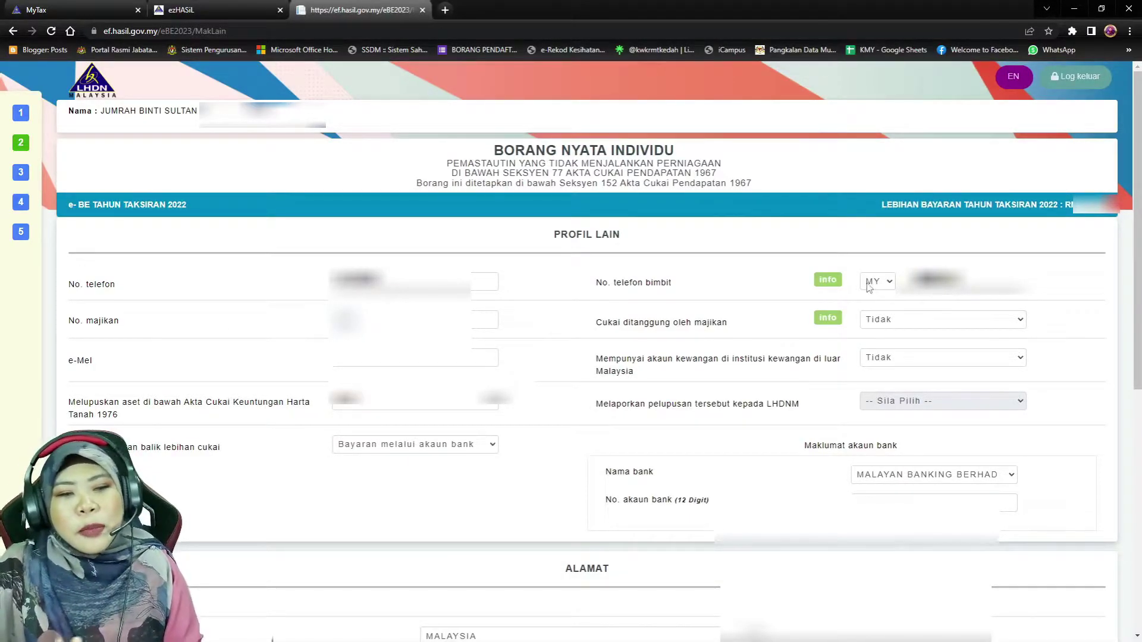
Step: Set Cukai ditanggung oleh majikan to Tidak in Profil Lain
mouse_move(833, 283)
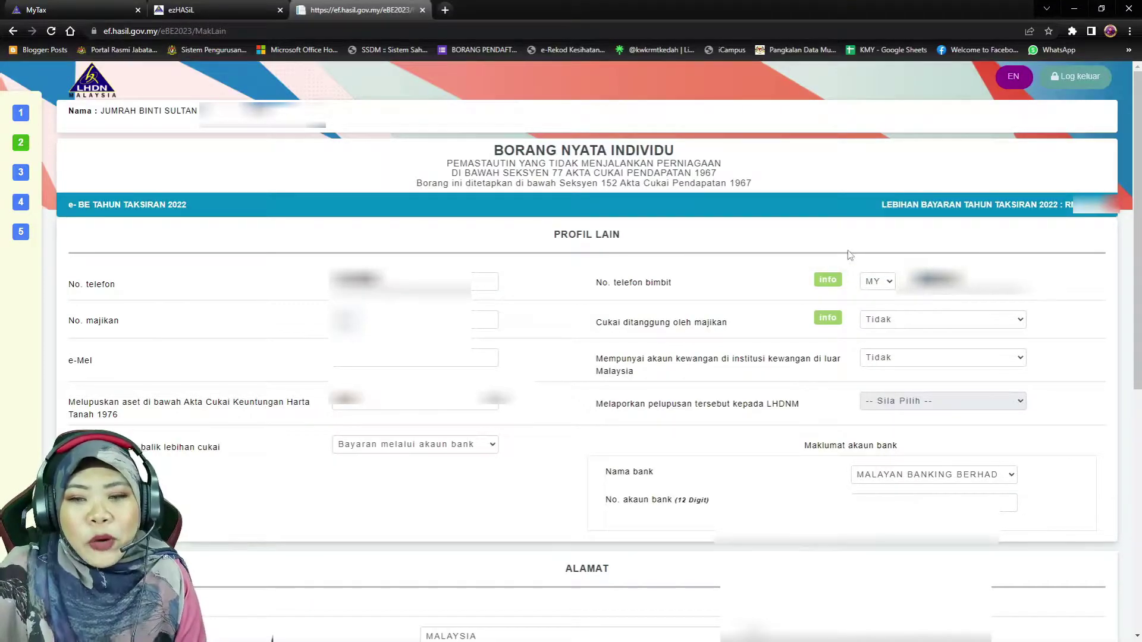
mouse_move(828, 281)
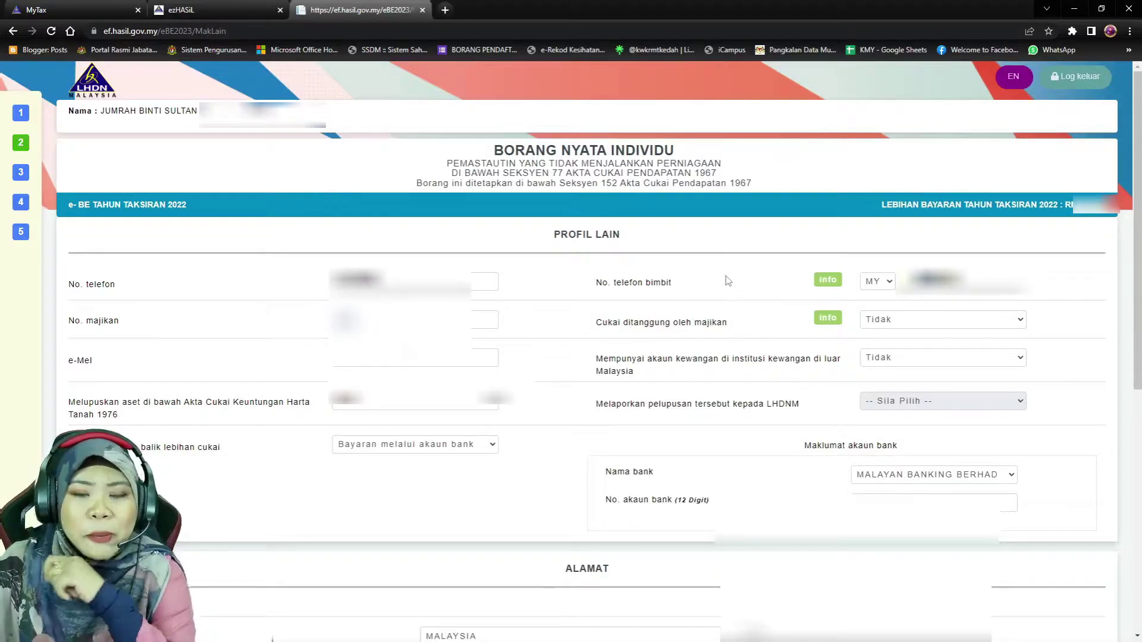
mouse_move(825, 319)
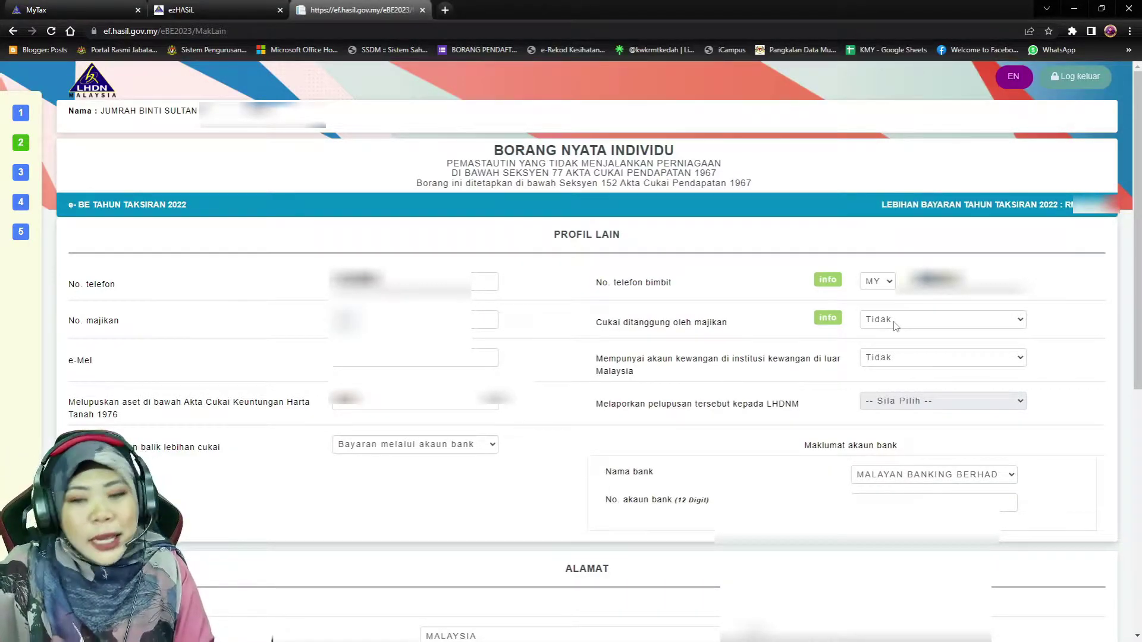
click(896, 326)
click(904, 358)
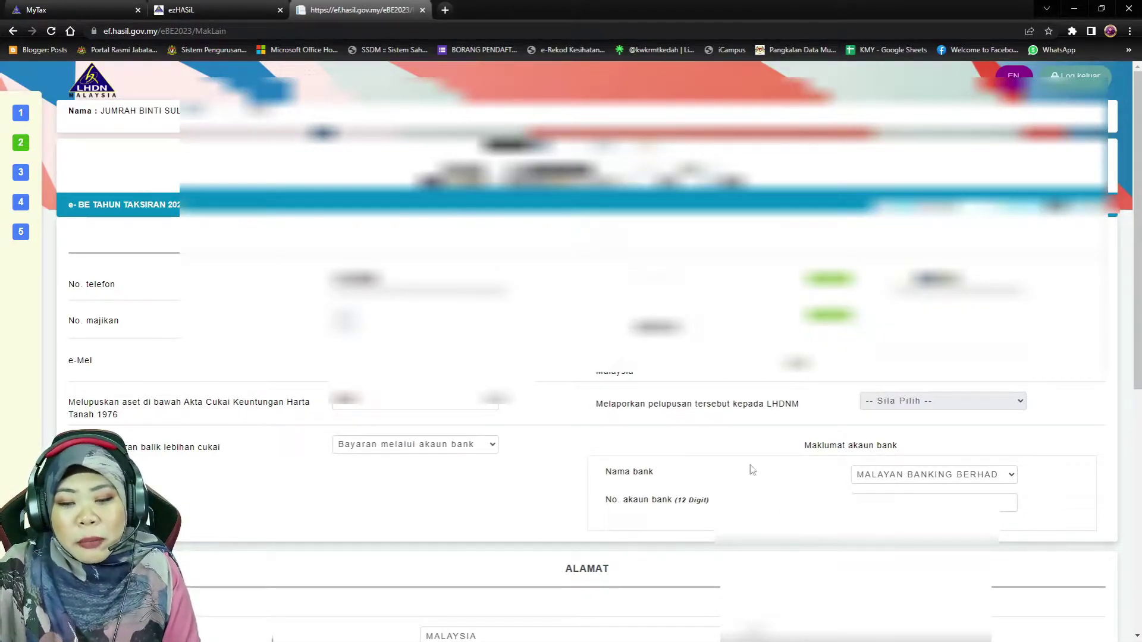
Step: Review the mailing address and the Tuntutan Insentif section of Profil Lain
scroll(897, 489, down, 3)
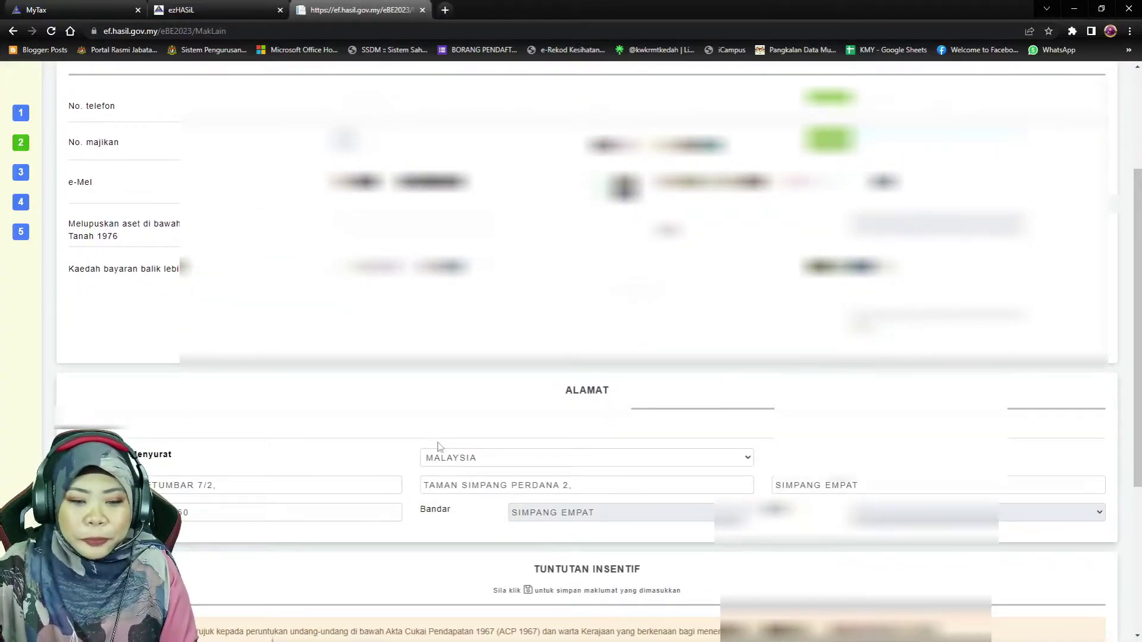
scroll(438, 446, down, 1)
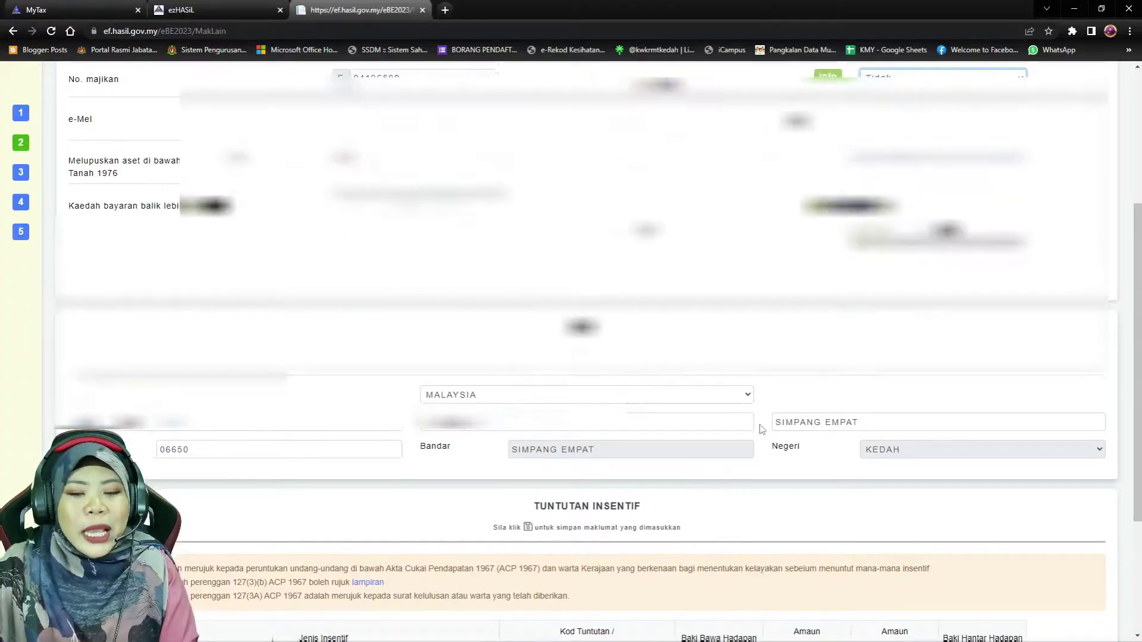
scroll(722, 486, down, 3)
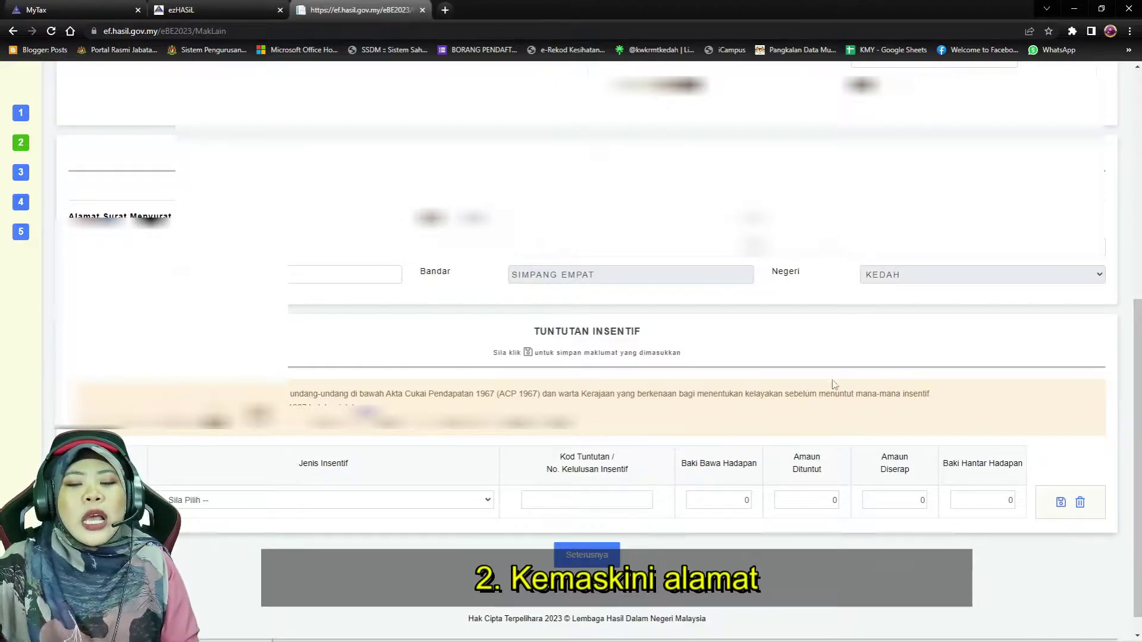
scroll(773, 404, down, 1)
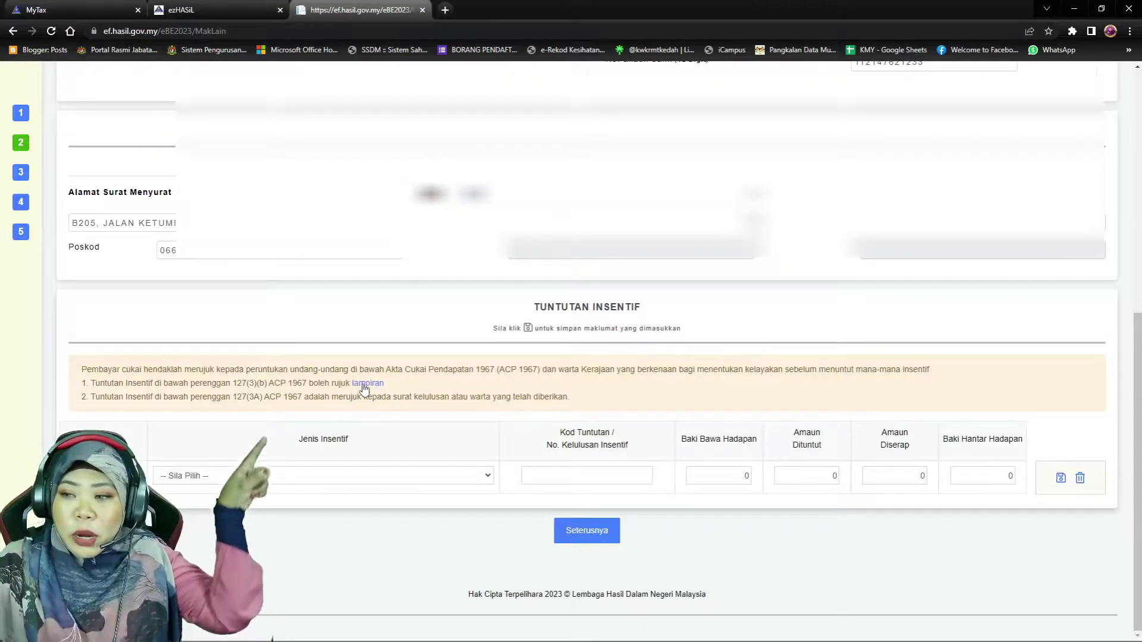
Step: Examine the Kod Tuntutan Insentif list in the lampiran PDF, close it and return to the tax return form
click(365, 386)
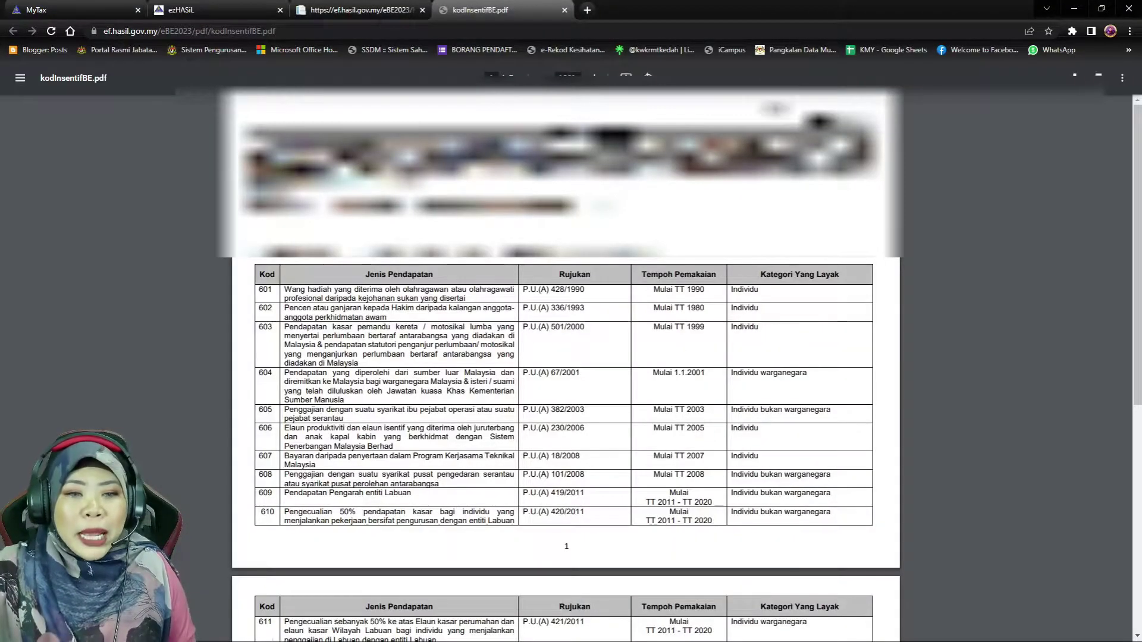
scroll(742, 193, down, 5)
scroll(743, 194, up, 3)
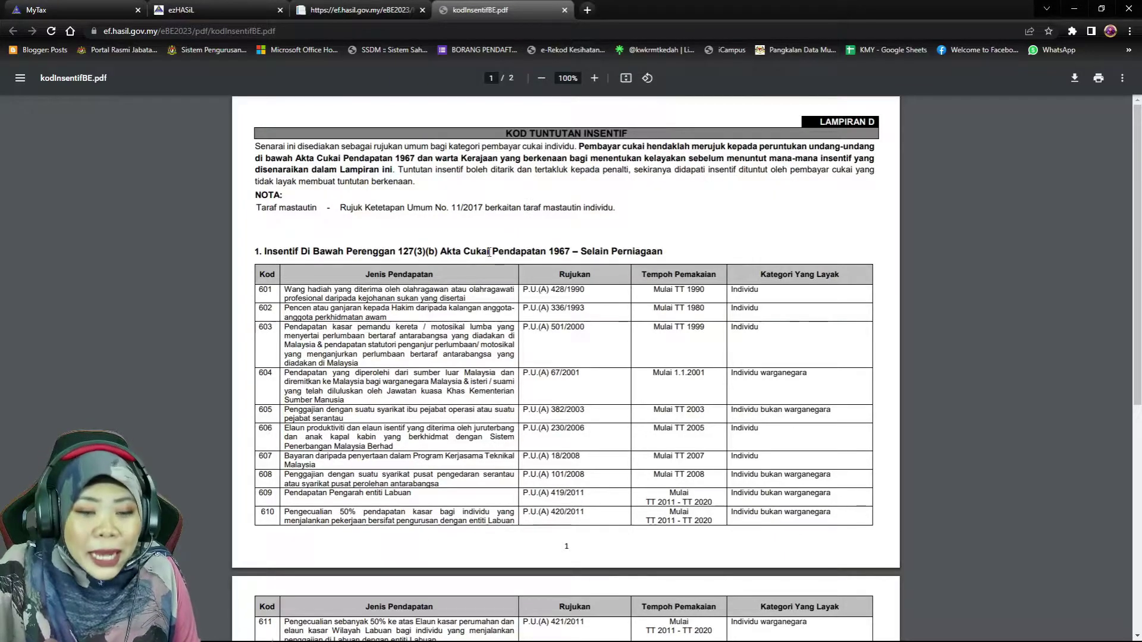
scroll(502, 271, down, 4)
scroll(501, 271, up, 4)
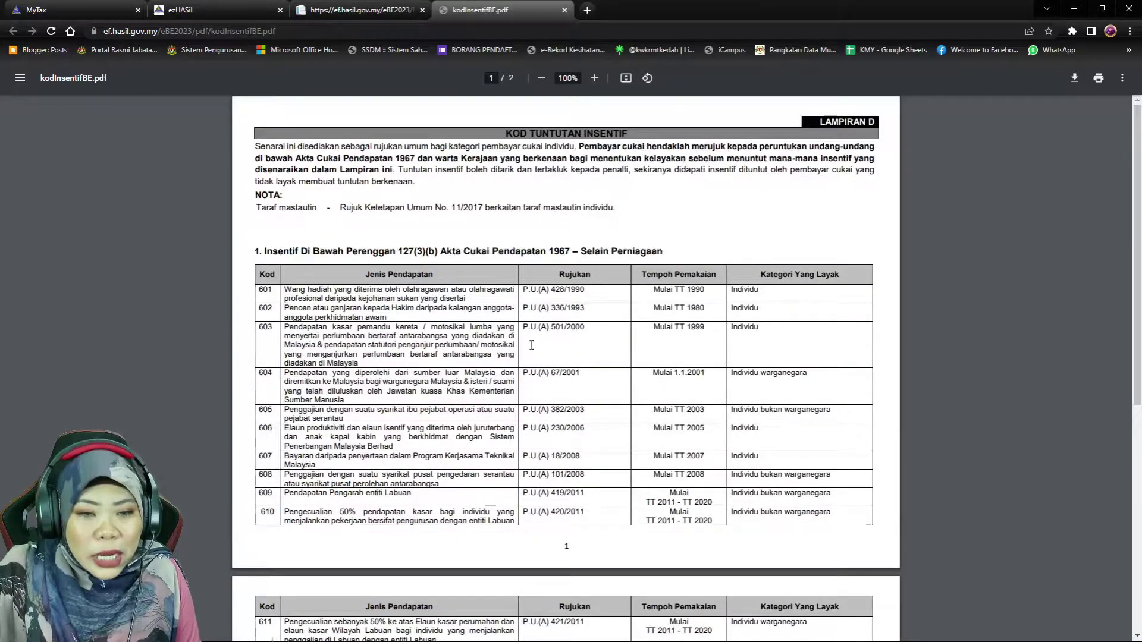
scroll(718, 358, down, 4)
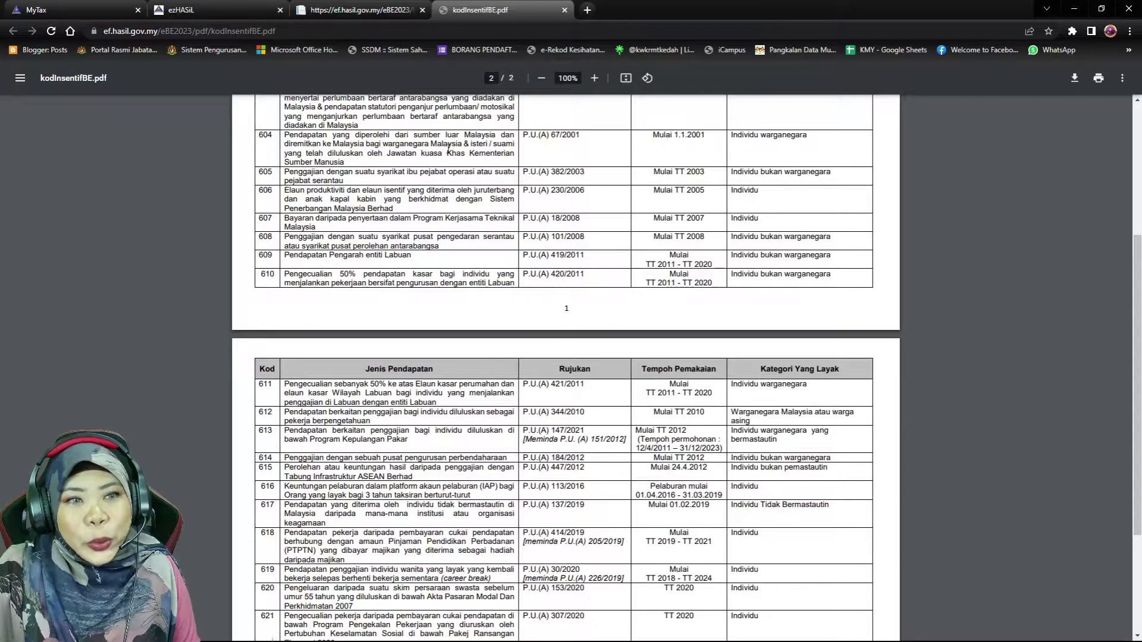
click(362, 13)
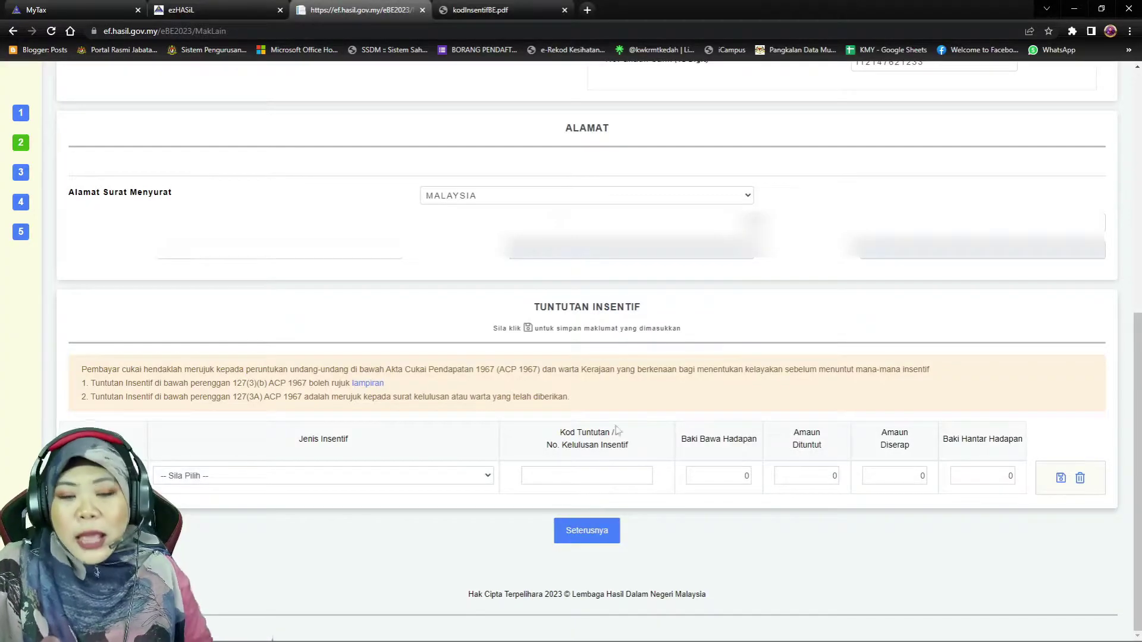
click(564, 10)
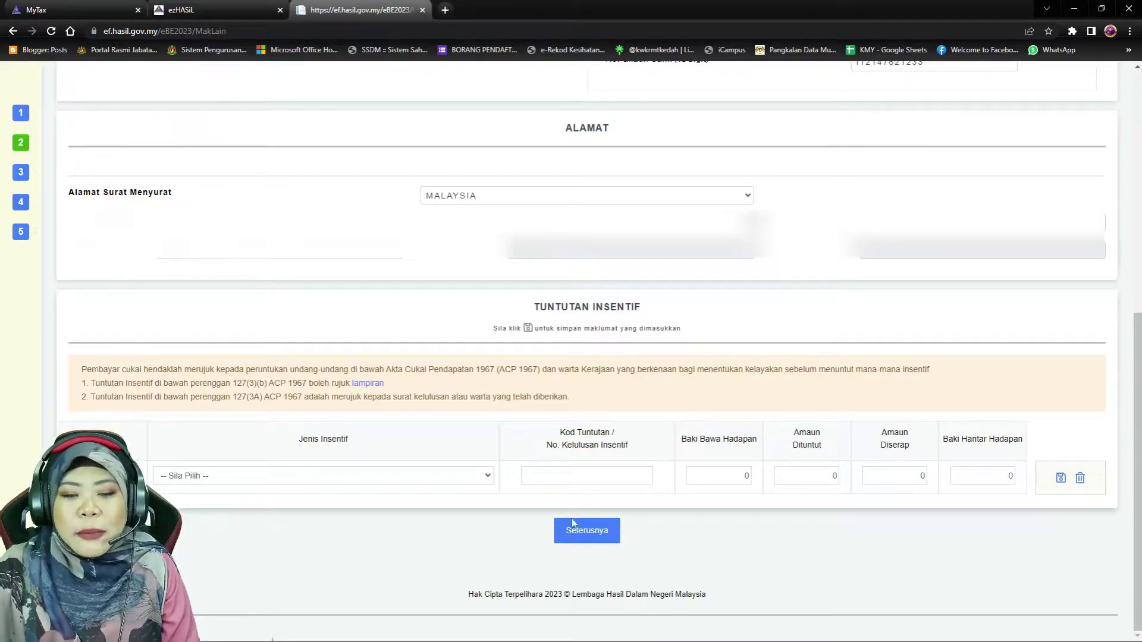
Step: Go to the Pendapatan section and review the statutory income fields and the info note for Bilangan penggajian
click(586, 536)
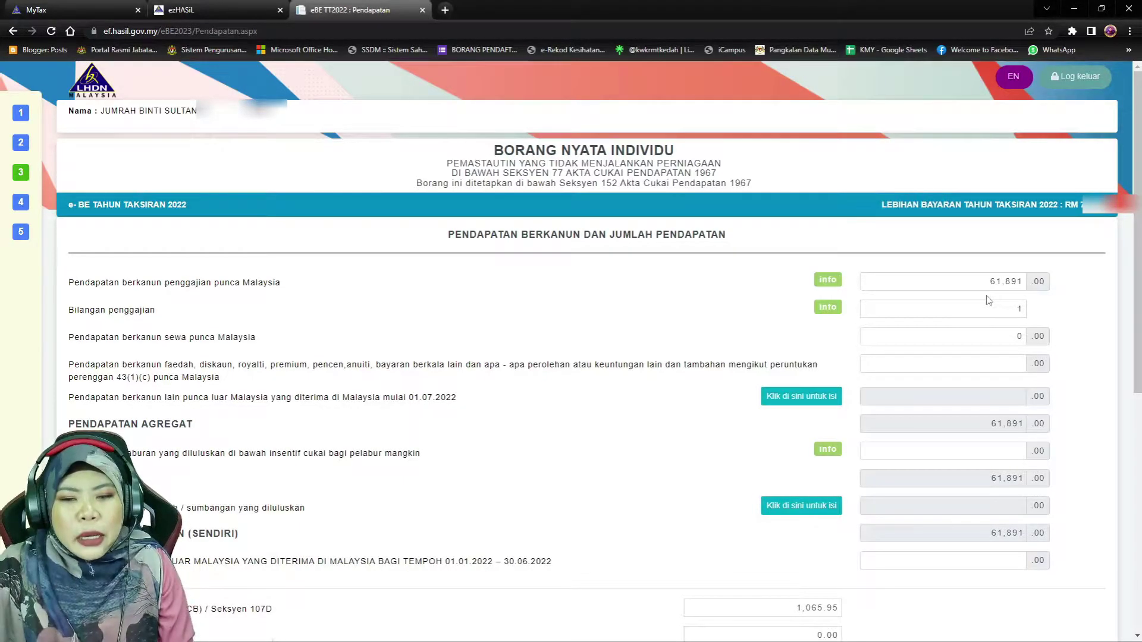
scroll(916, 285, down, 3)
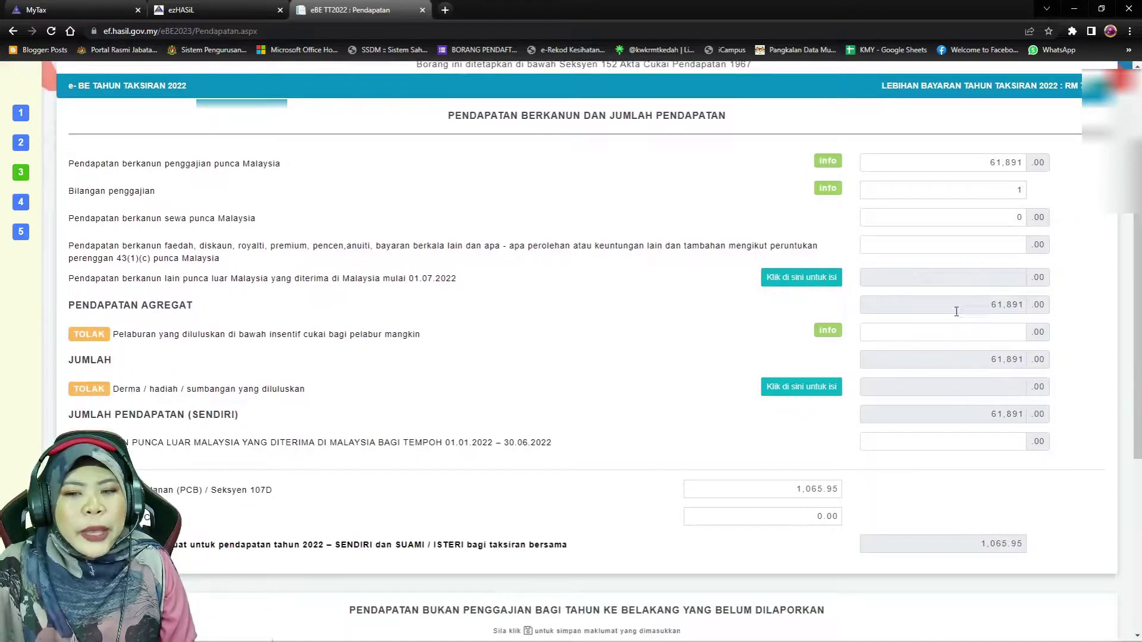
scroll(972, 321, down, 2)
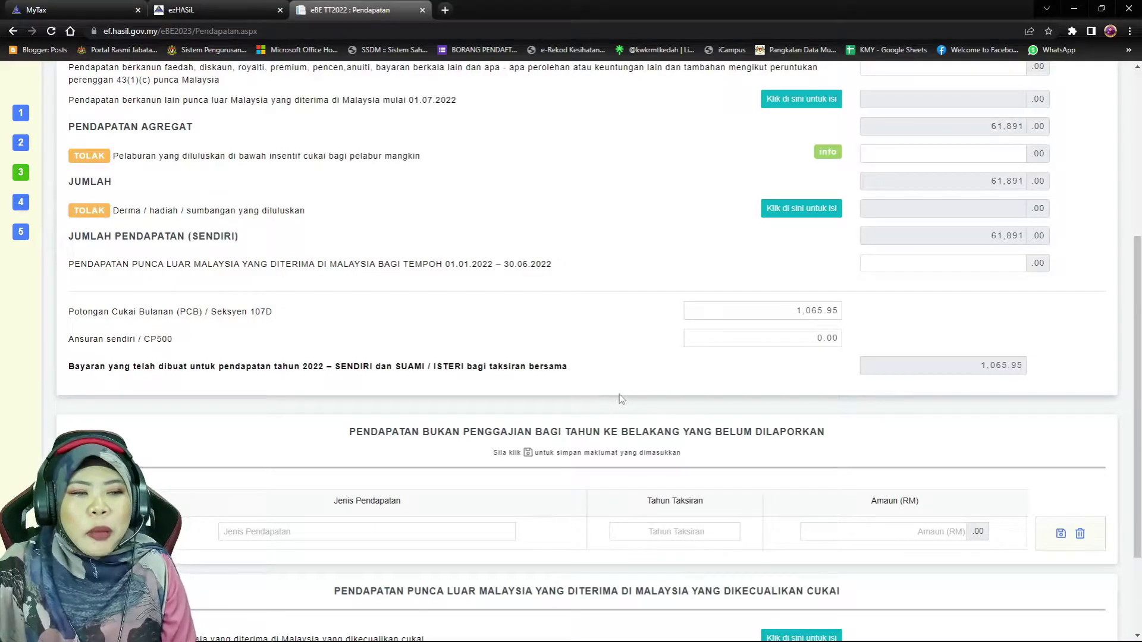
scroll(467, 277, up, 1)
scroll(467, 277, up, 1)
scroll(1043, 354, up, 1)
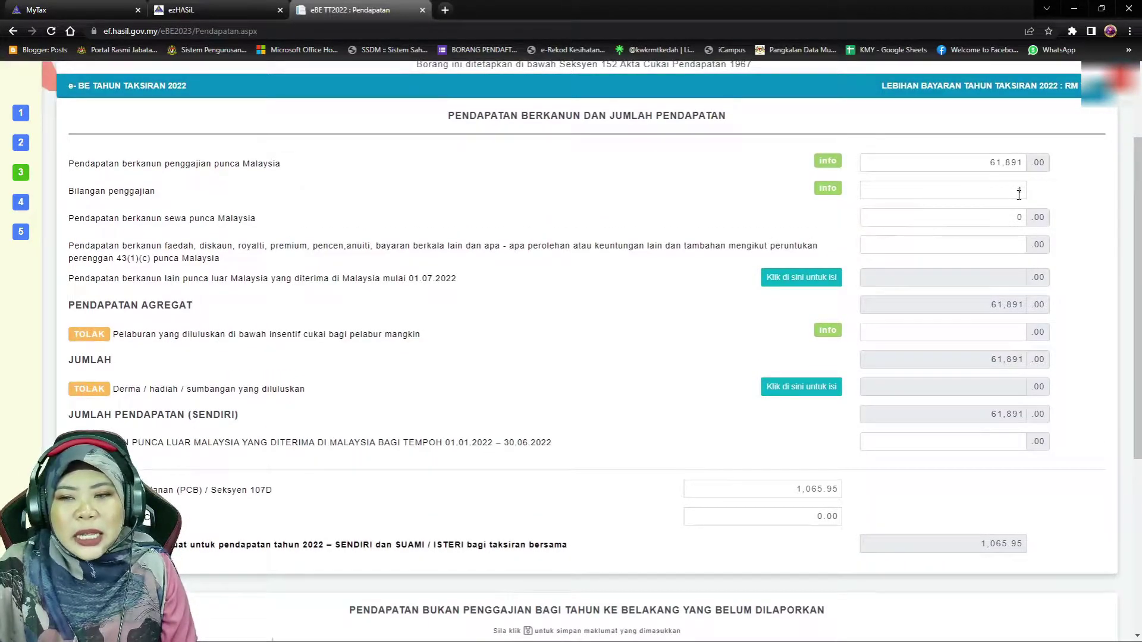
mouse_move(834, 189)
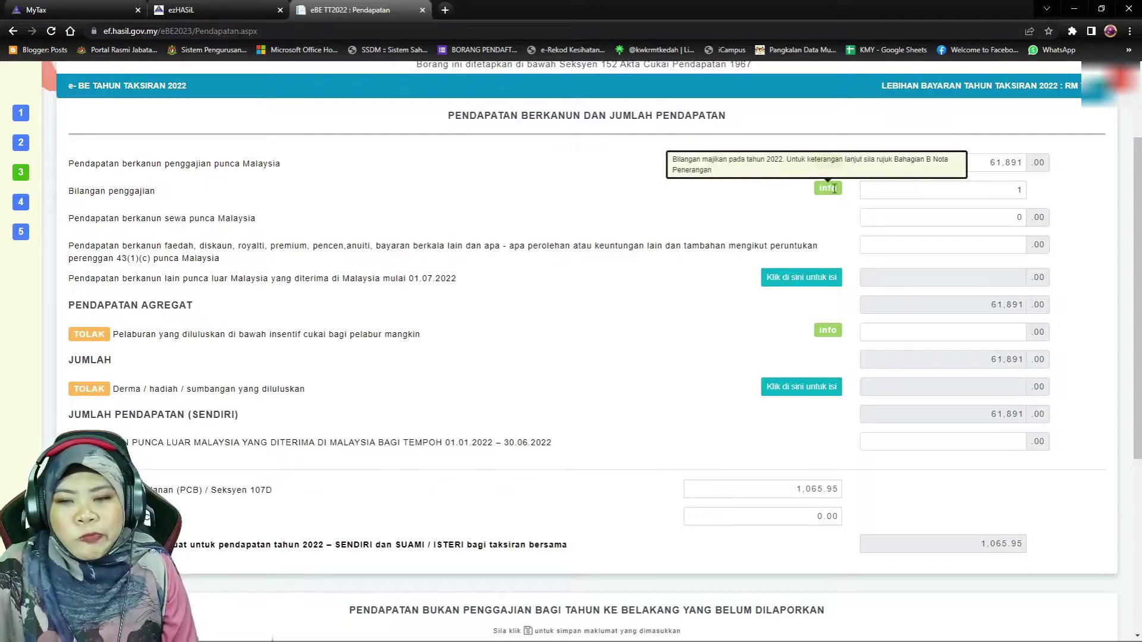
Step: Check the Potongan Cukai Bulanan (PCB) amount and the sections for unreported prior-year income and tax-exempt foreign income
scroll(340, 450, down, 3)
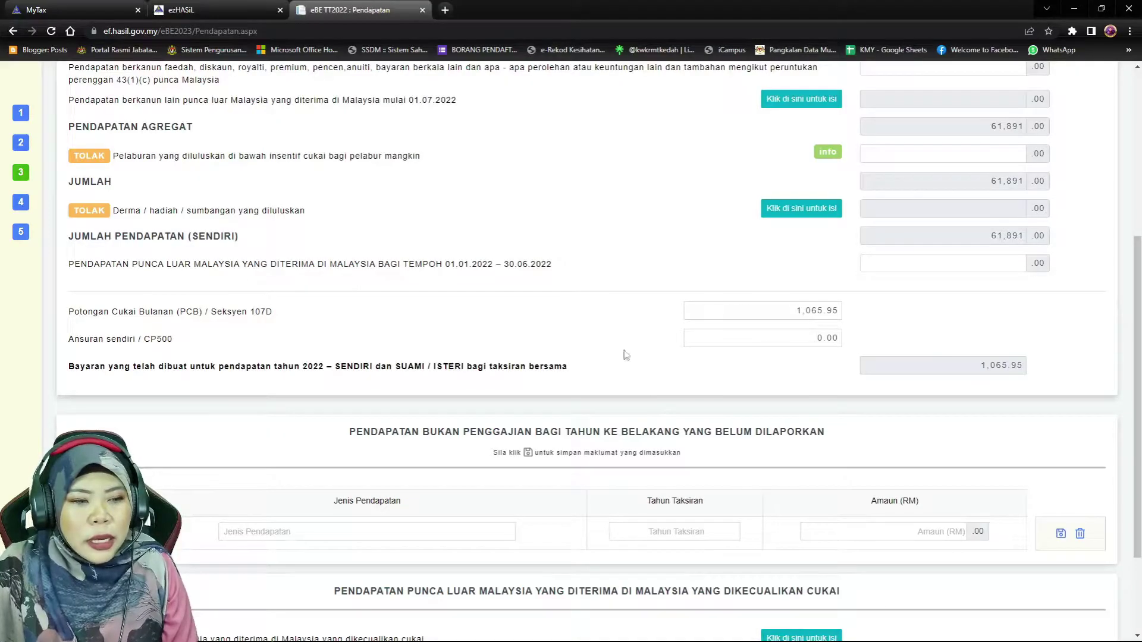
scroll(904, 370, down, 2)
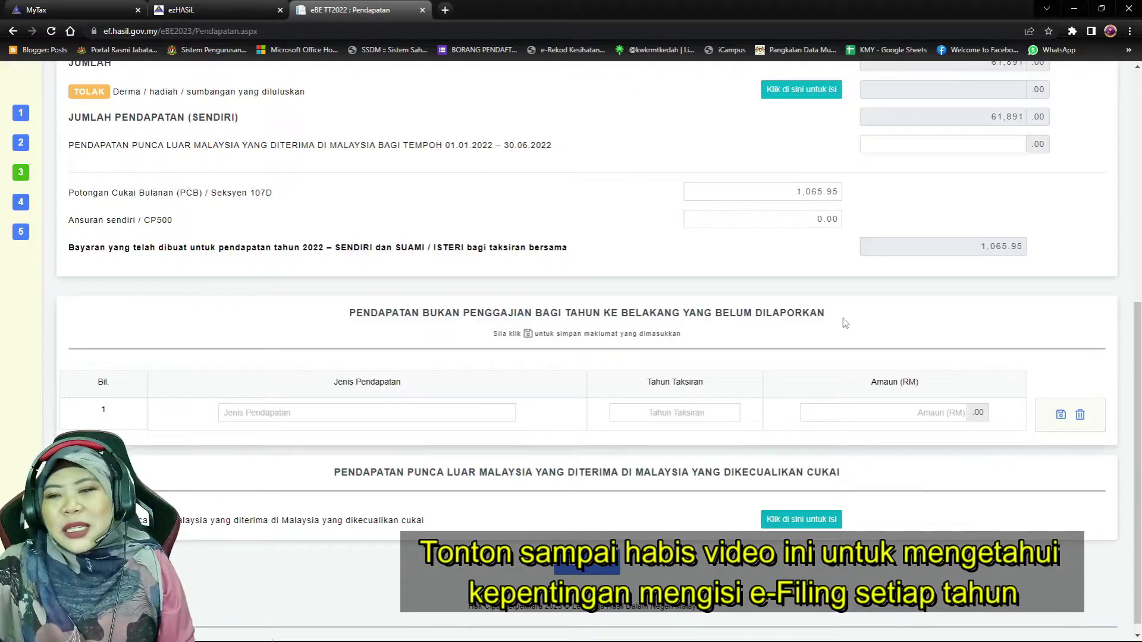
scroll(773, 333, up, 5)
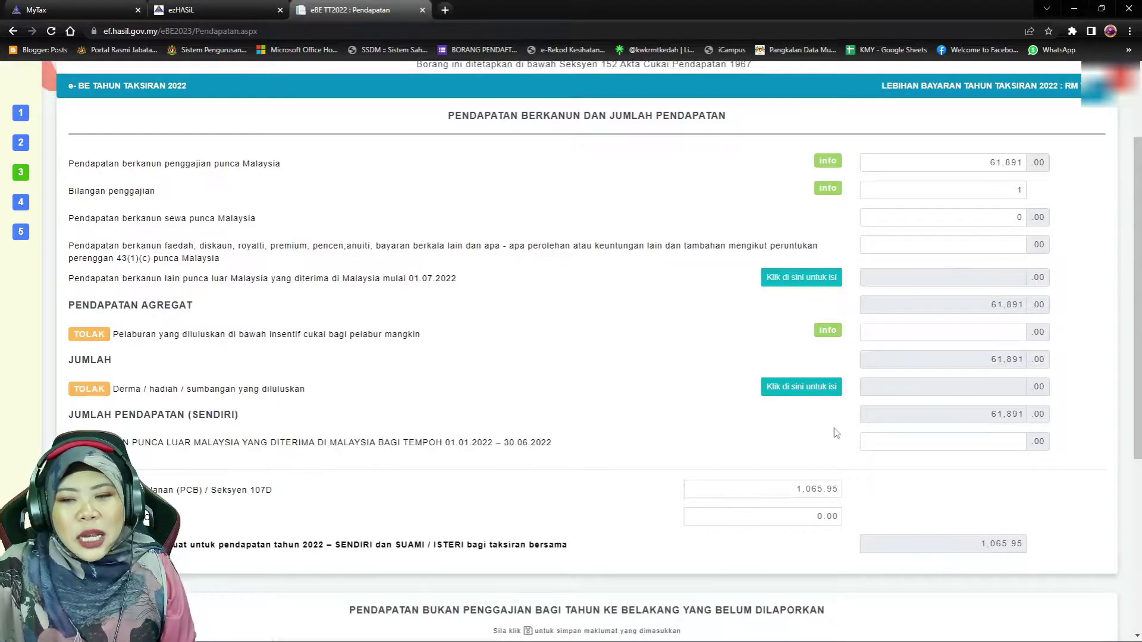
scroll(535, 460, down, 2)
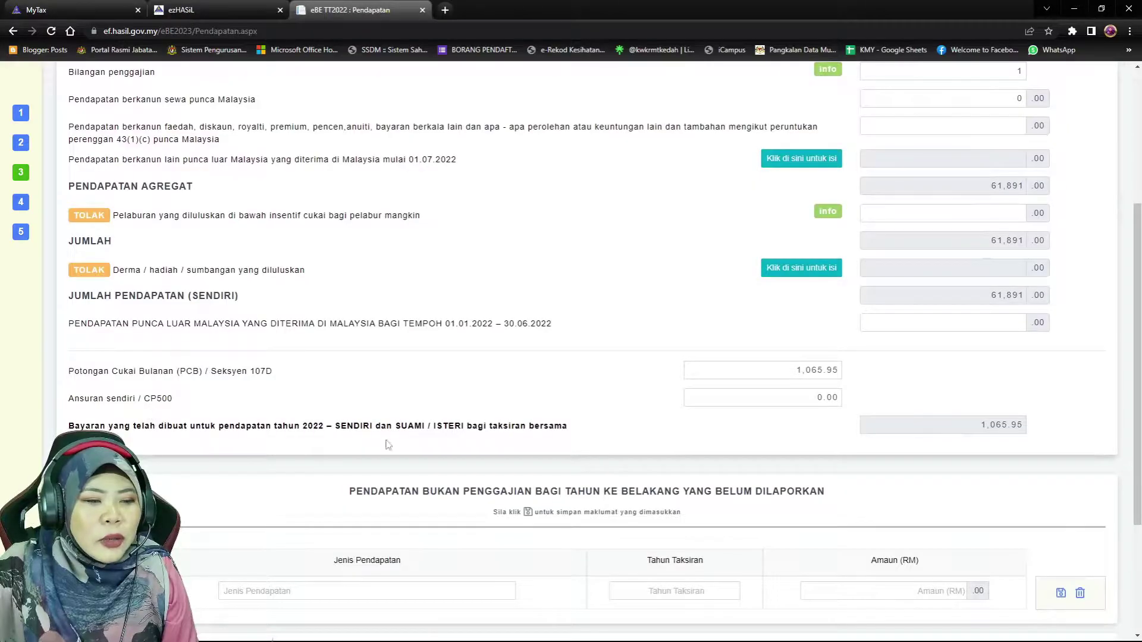
drag(792, 372, 830, 373)
click(831, 372)
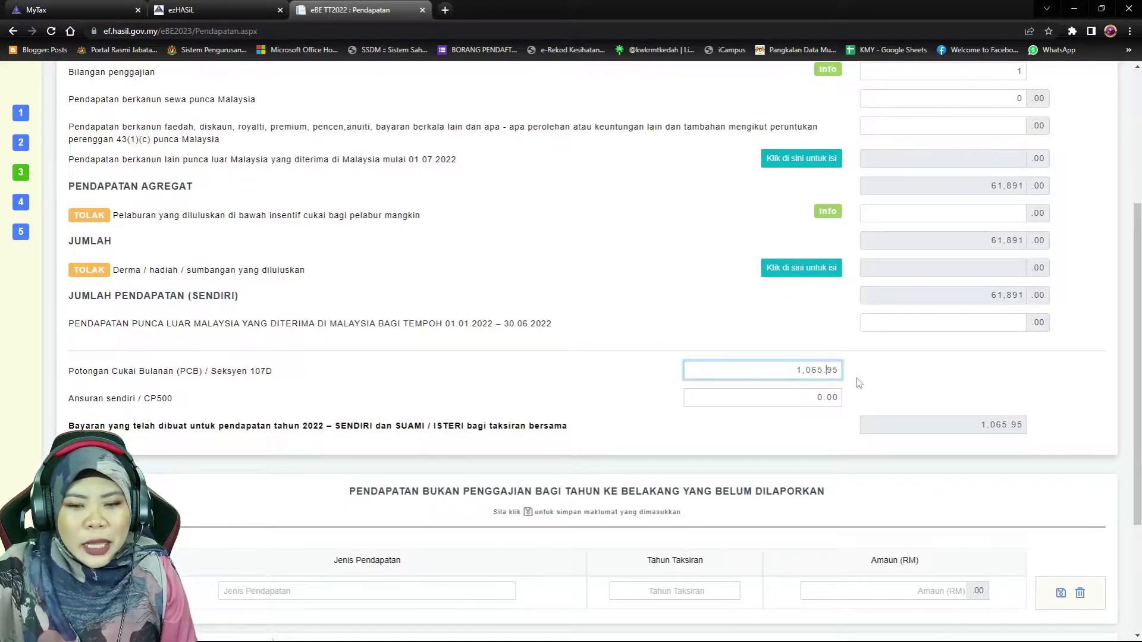
click(873, 372)
scroll(874, 373, down, 3)
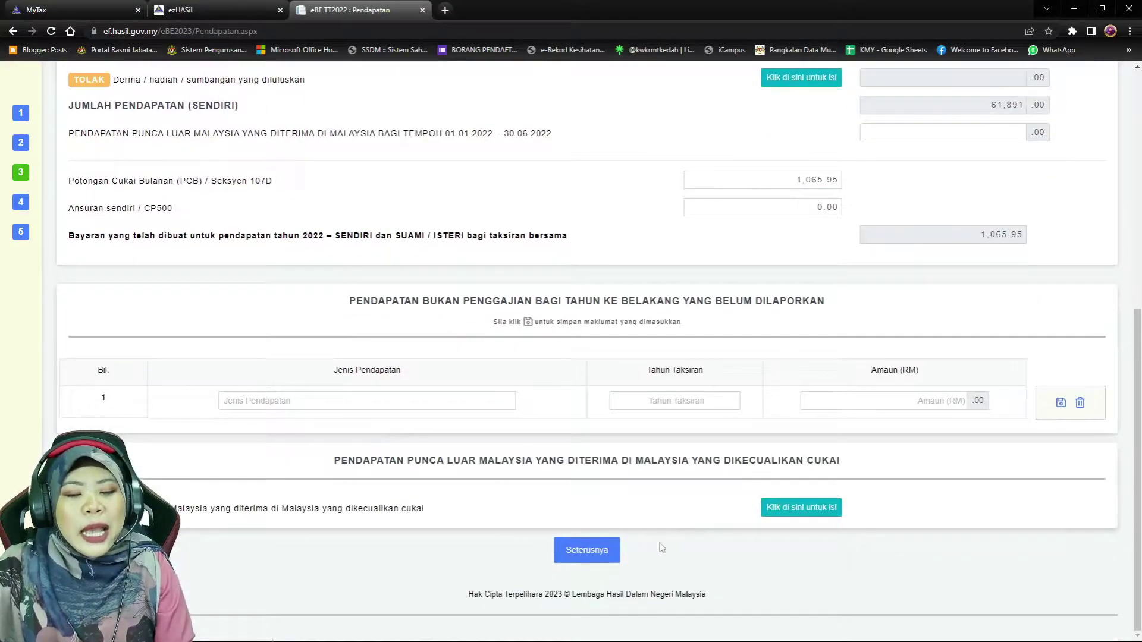
Step: Go to the Pelepasan section and review the medical, study fee, lifestyle, childcare and Skim Simpanan Pendidikan Nasional reliefs with their info notes
click(603, 552)
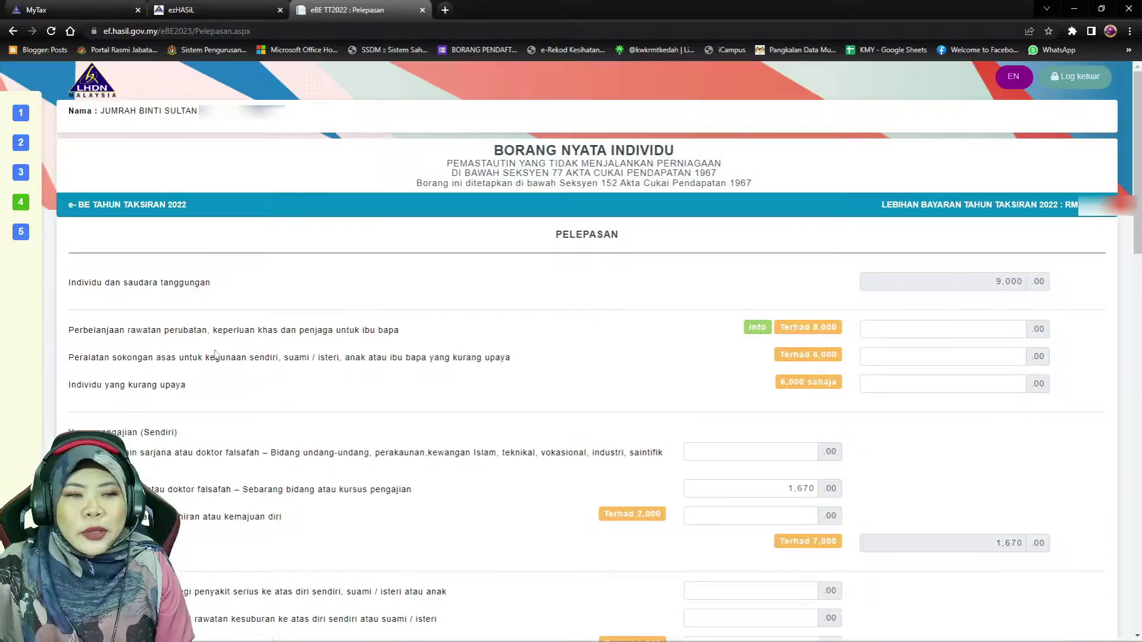
mouse_move(26, 208)
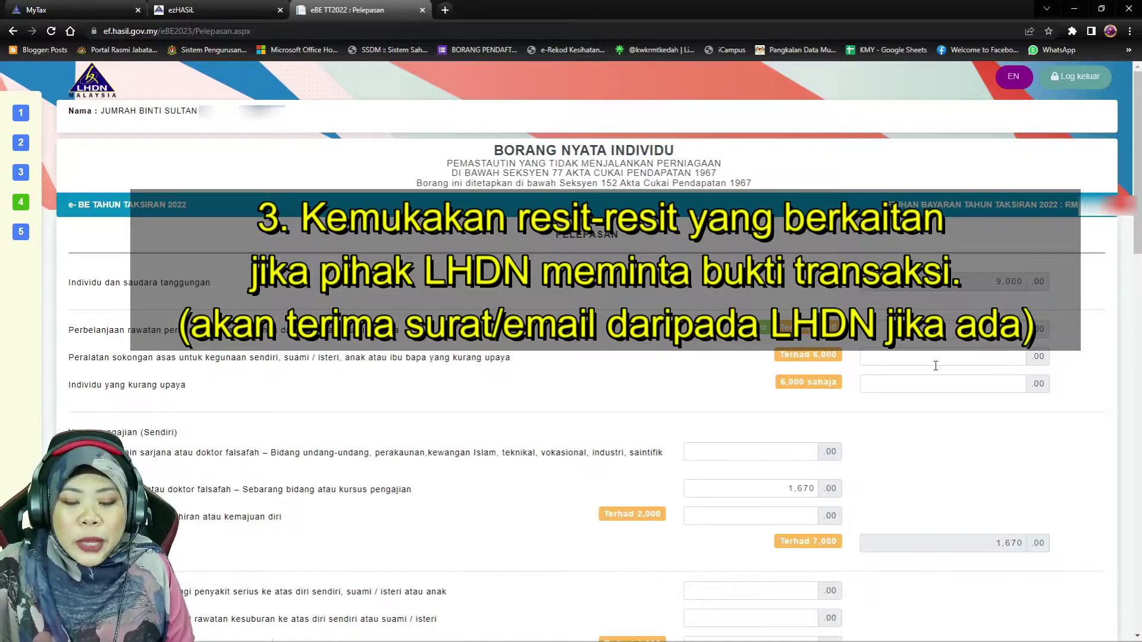
scroll(945, 359, down, 3)
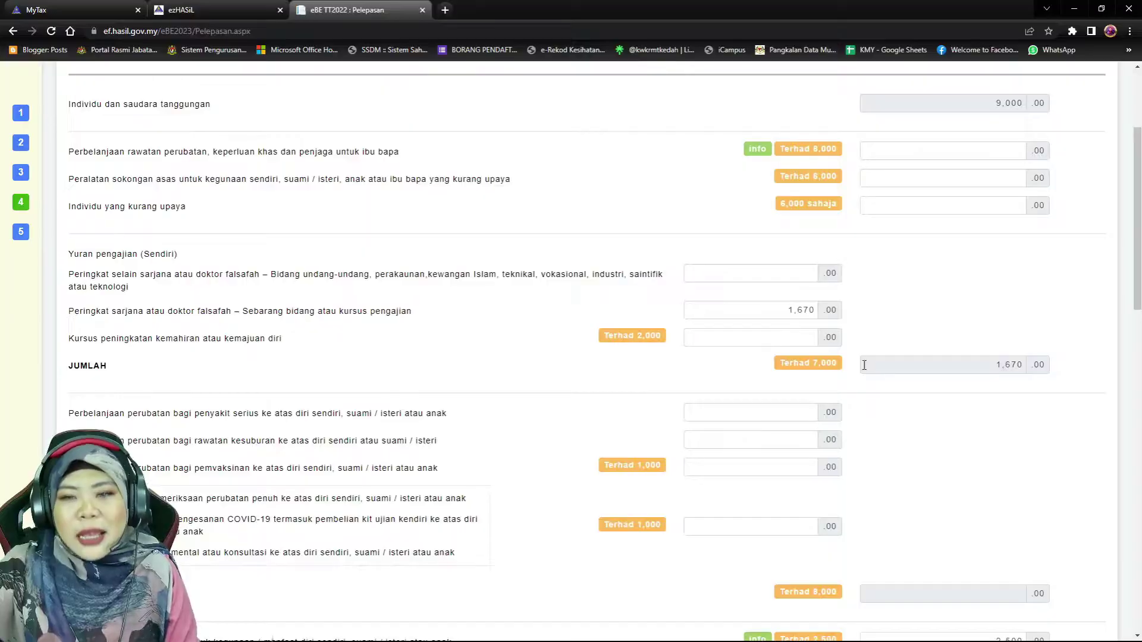
scroll(951, 381, up, 1)
scroll(729, 430, down, 5)
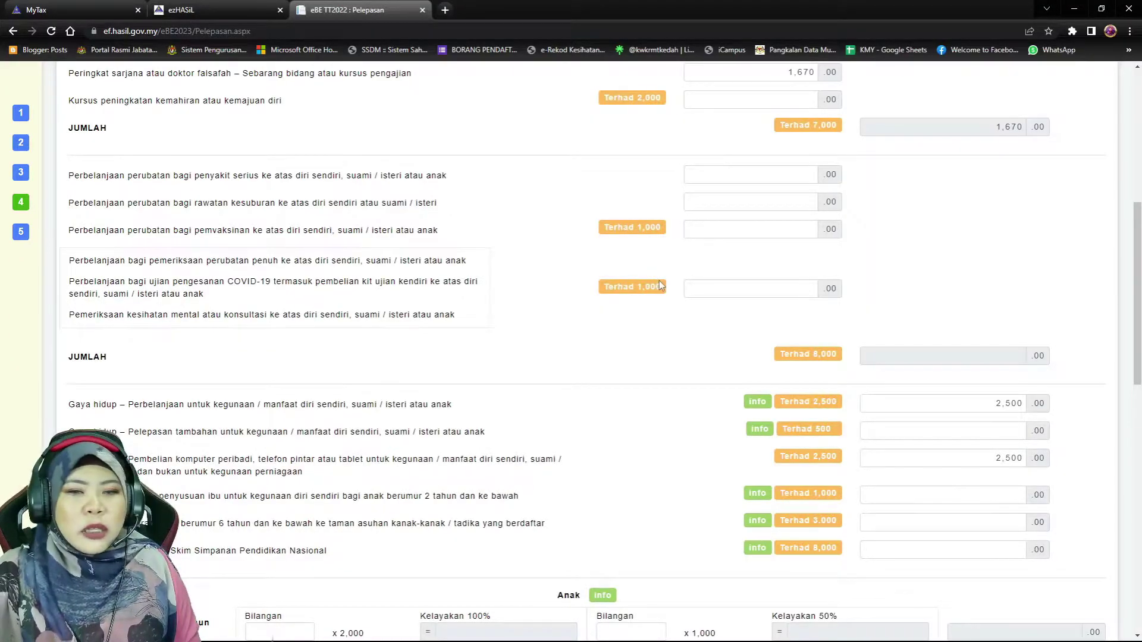
scroll(977, 333, down, 2)
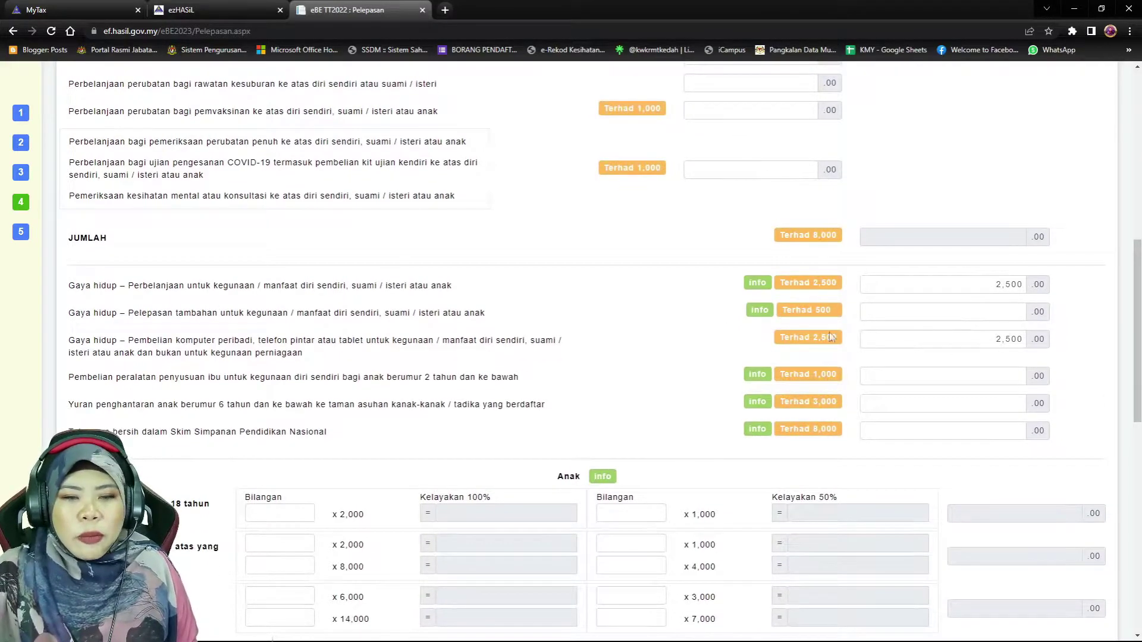
mouse_move(767, 284)
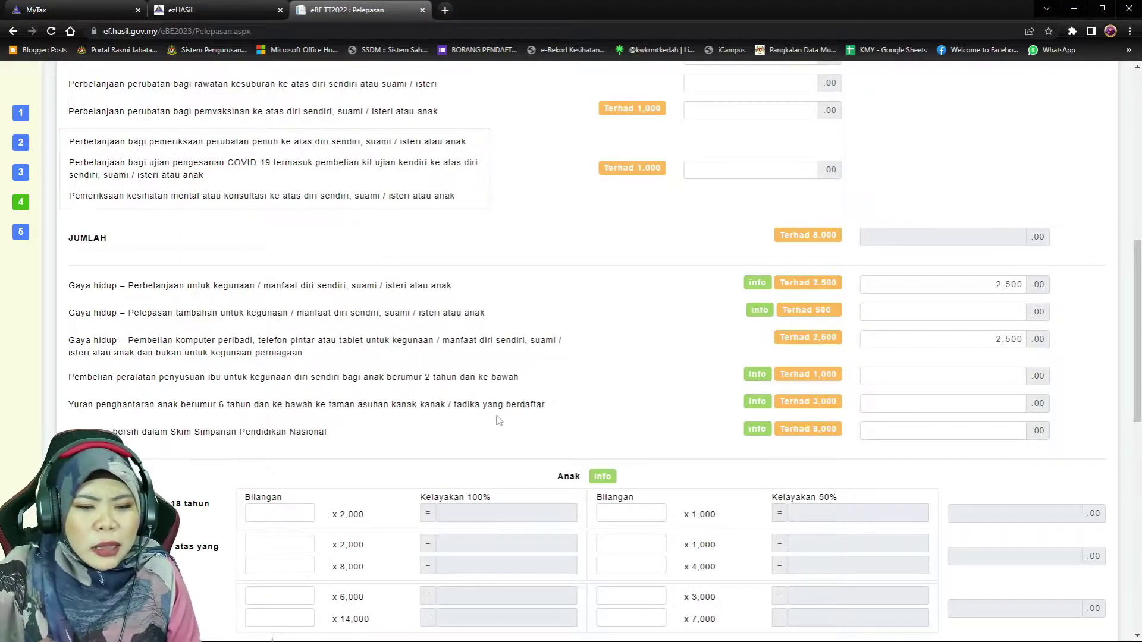
mouse_move(767, 405)
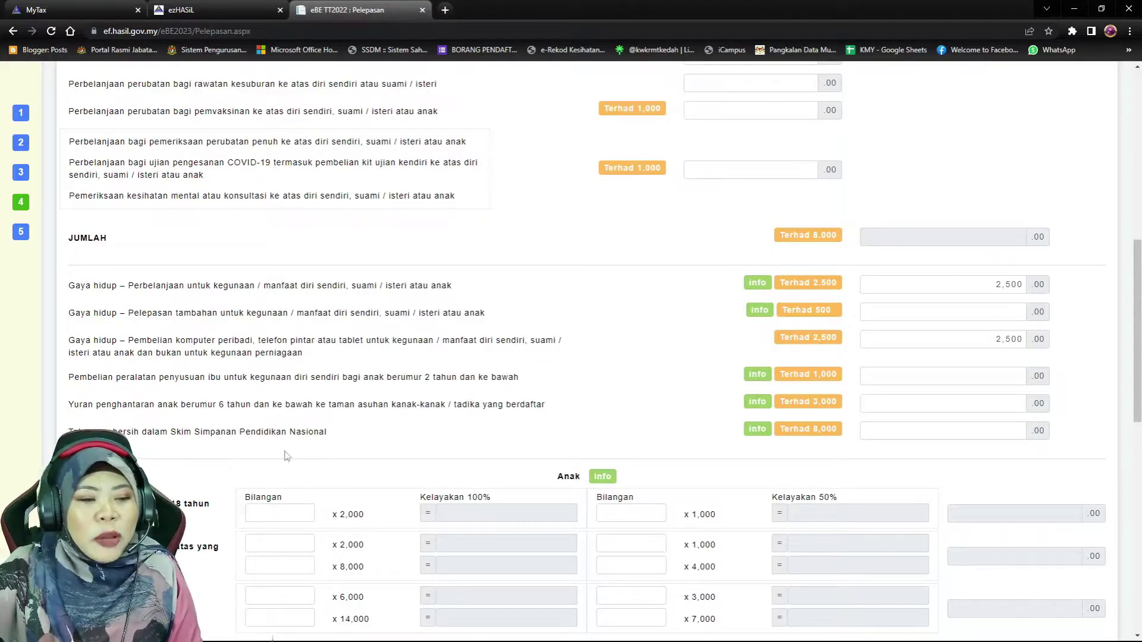
mouse_move(757, 432)
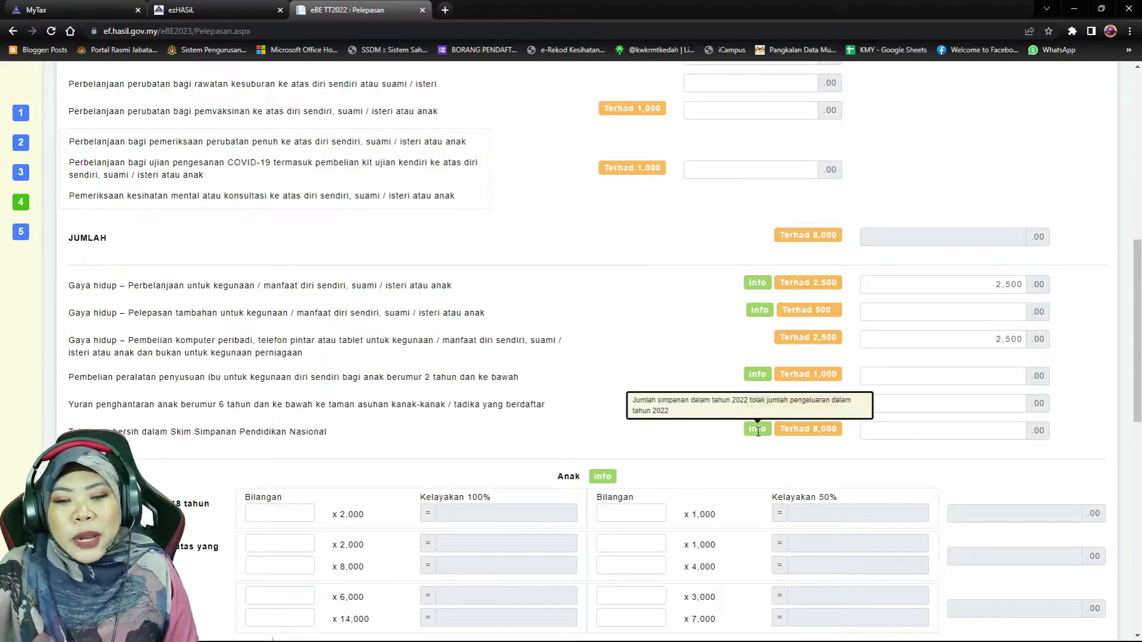
Step: Review the child, insurance, PERKESO and domestic tourism reliefs, and the Zakat dan fitrah and umrah levy rebates
scroll(758, 432, down, 4)
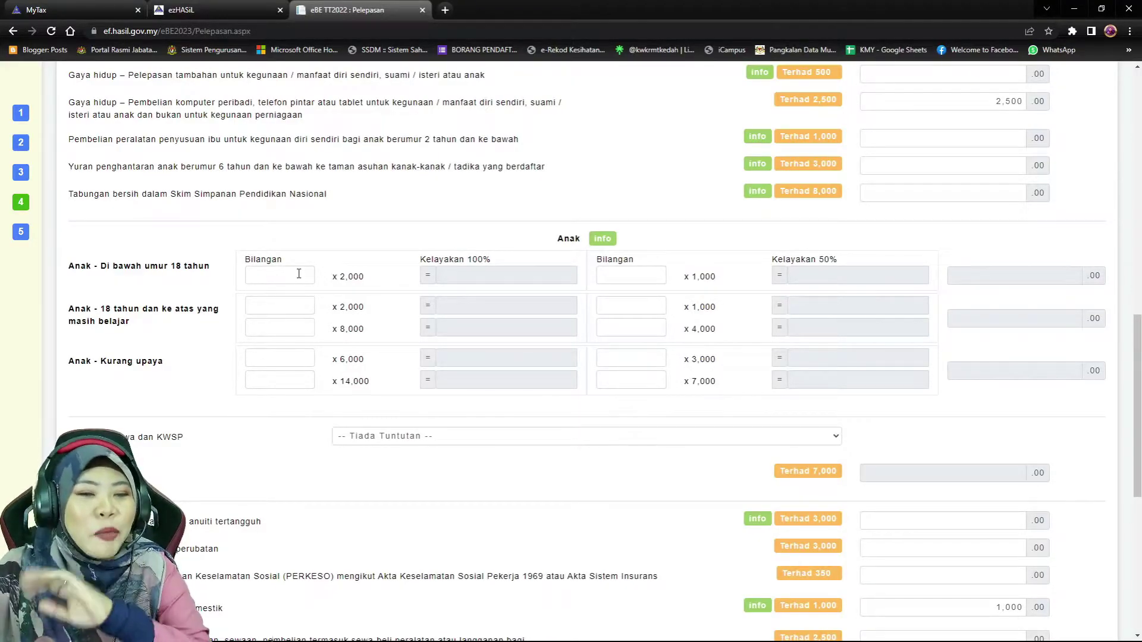
scroll(410, 405, down, 2)
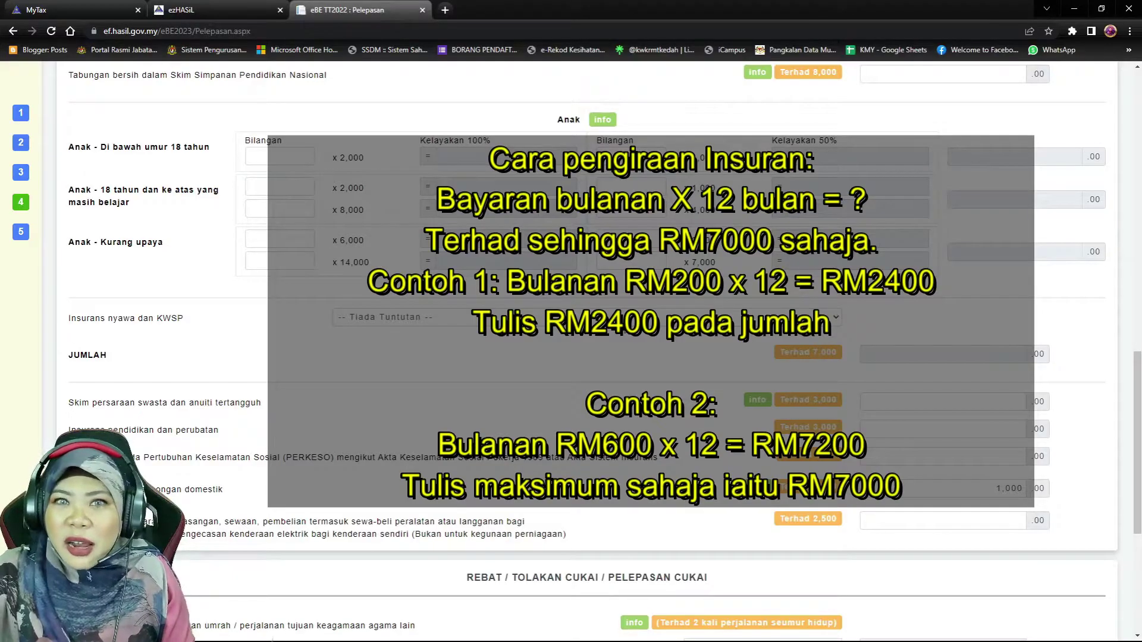
scroll(716, 223, down, 3)
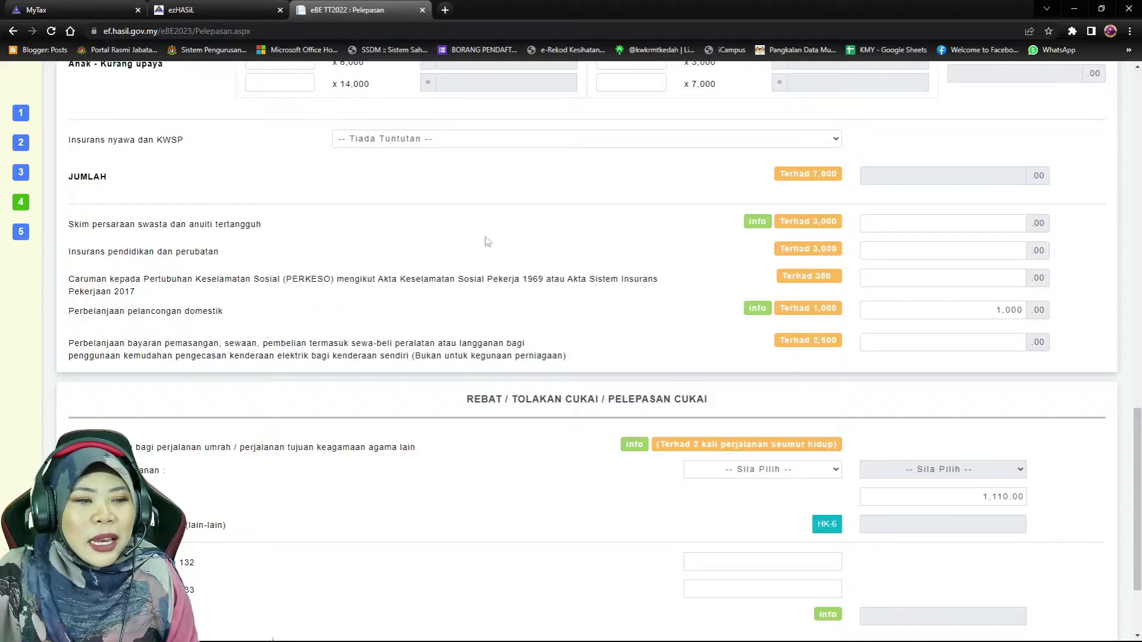
mouse_move(758, 310)
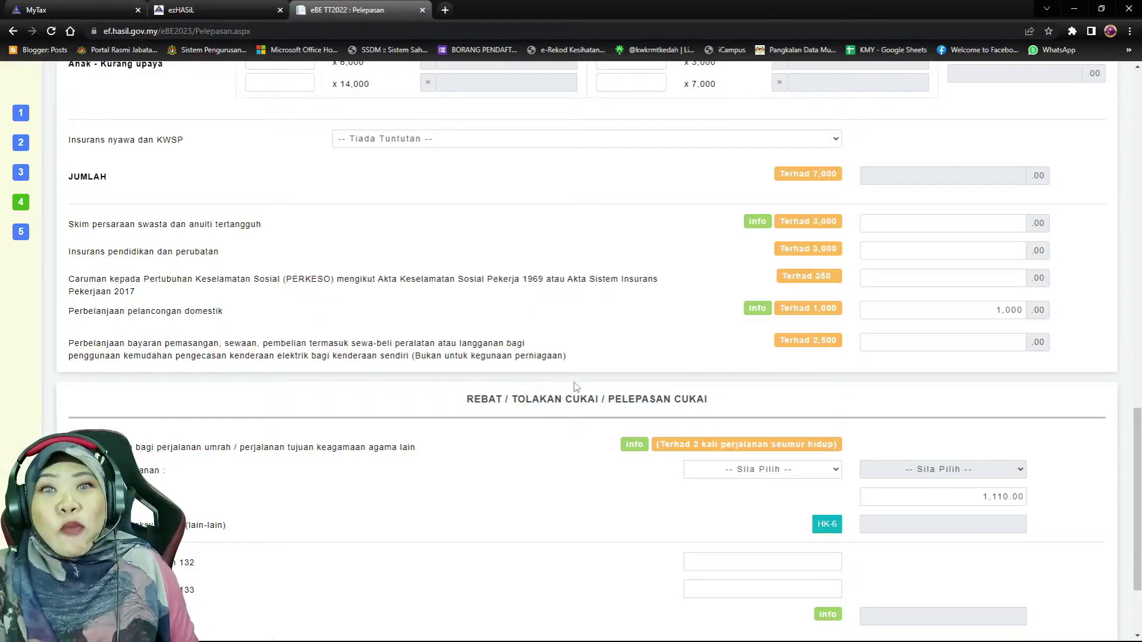
scroll(744, 455, down, 1)
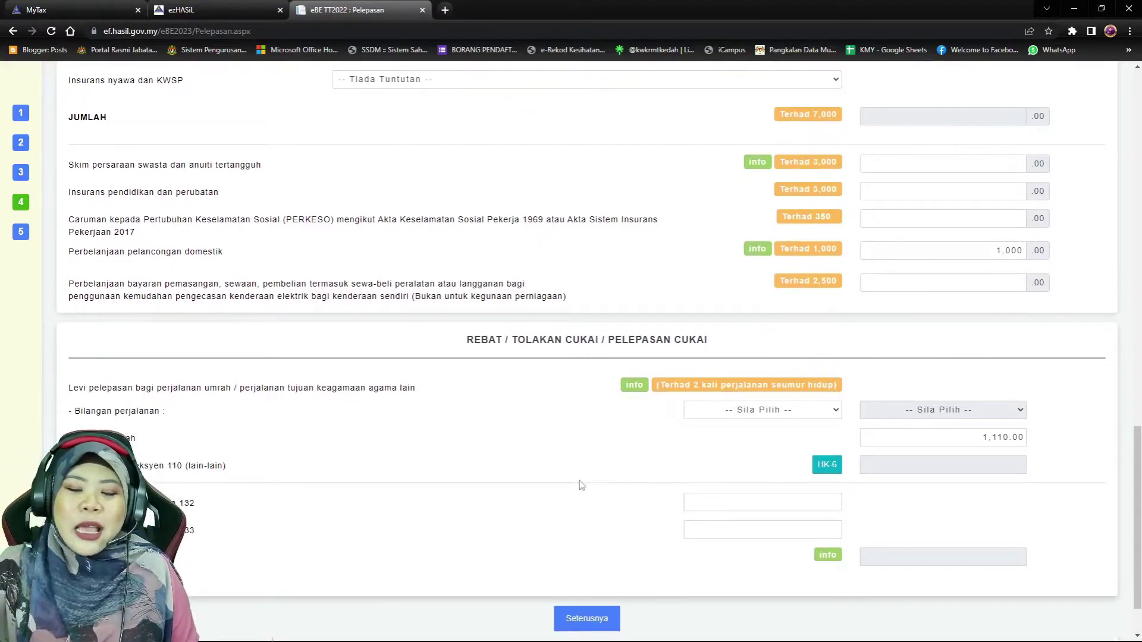
scroll(581, 485, down, 1)
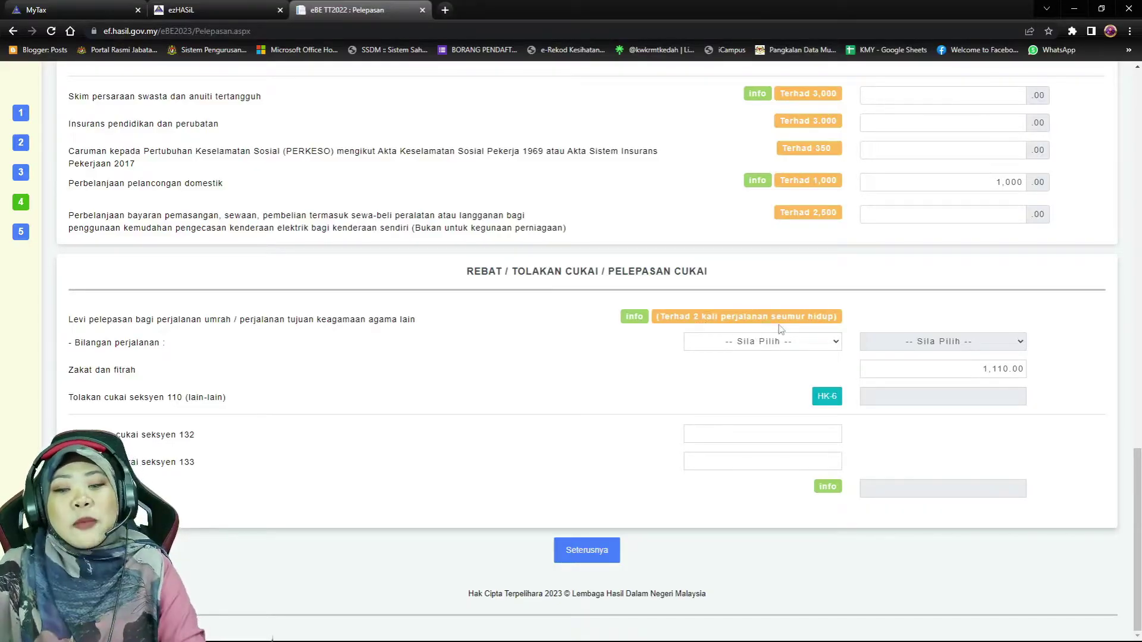
mouse_move(637, 317)
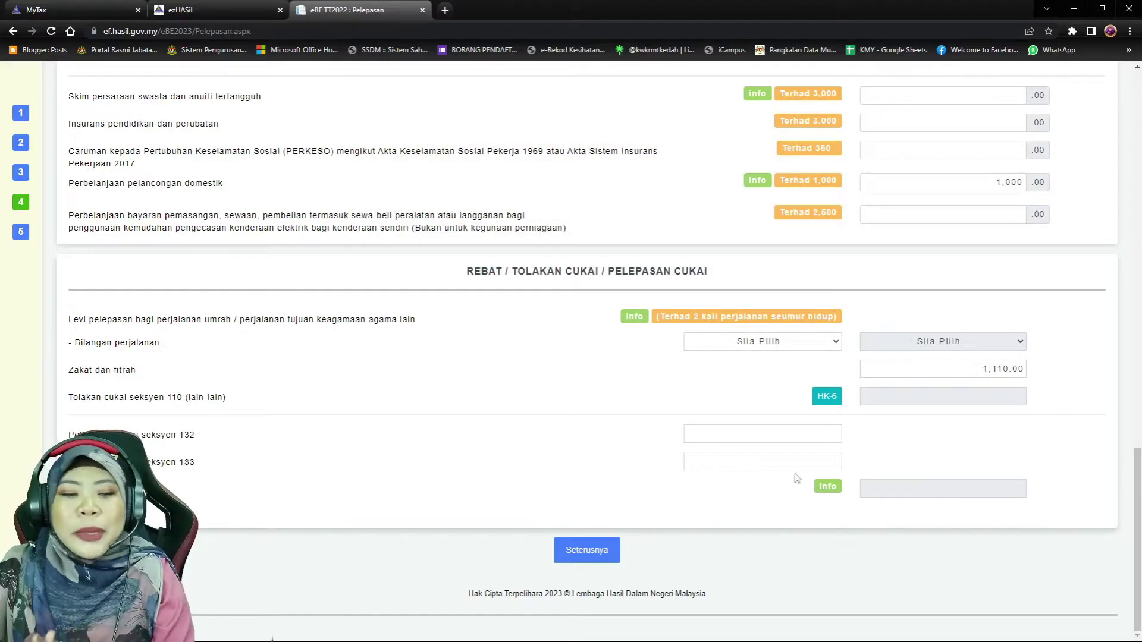
Step: Go to the Rumusan section and review the income tax calculation for assessment year 2022
click(582, 560)
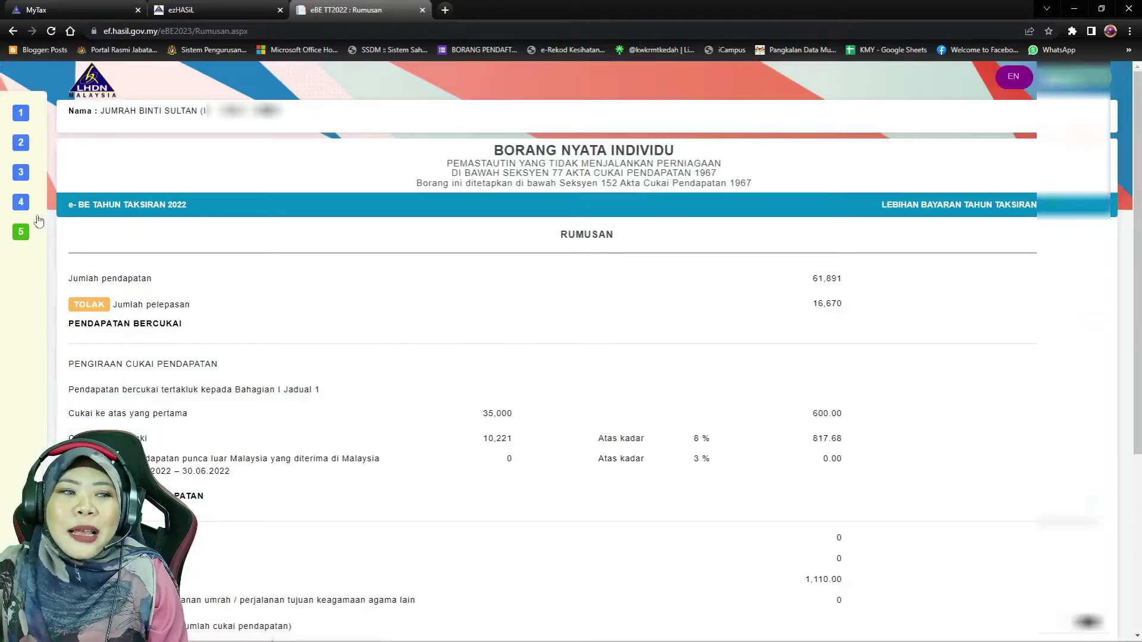
mouse_move(42, 231)
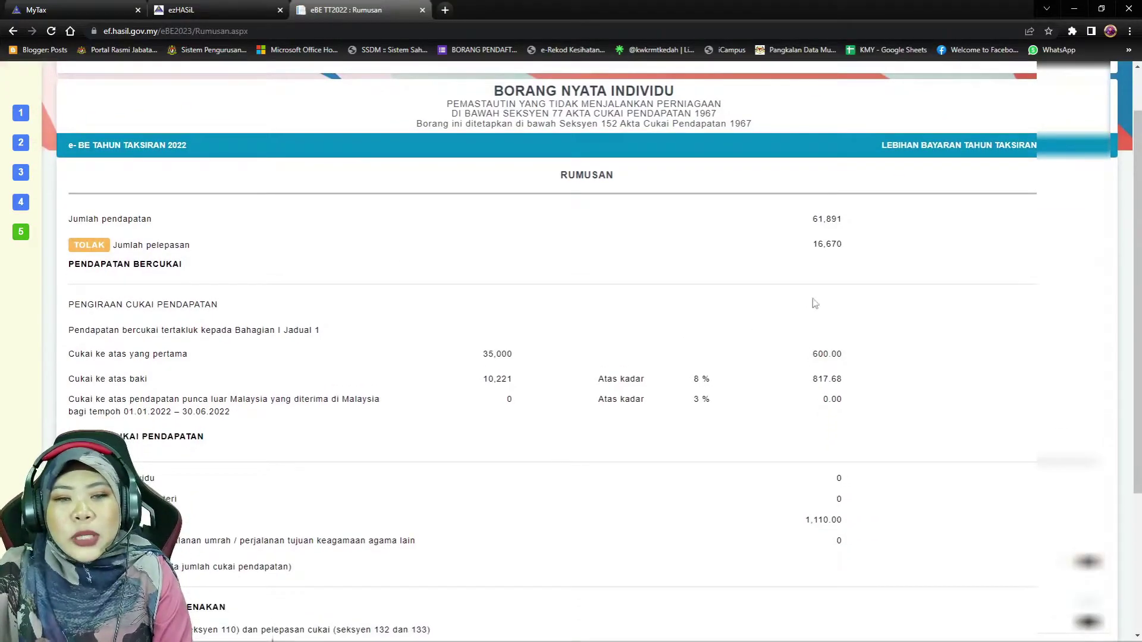
scroll(801, 334, down, 3)
scroll(801, 335, down, 1)
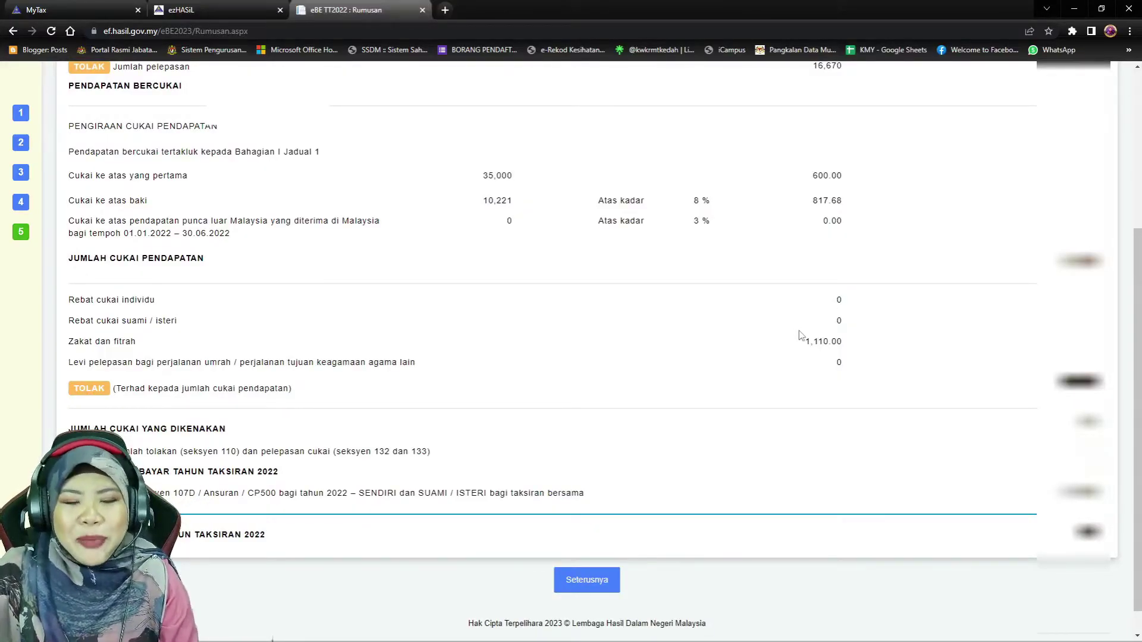
Step: Recheck the income, relief, tax and rebate lines of the Rumusan summary and proceed to the Akuan declaration
scroll(800, 335, up, 4)
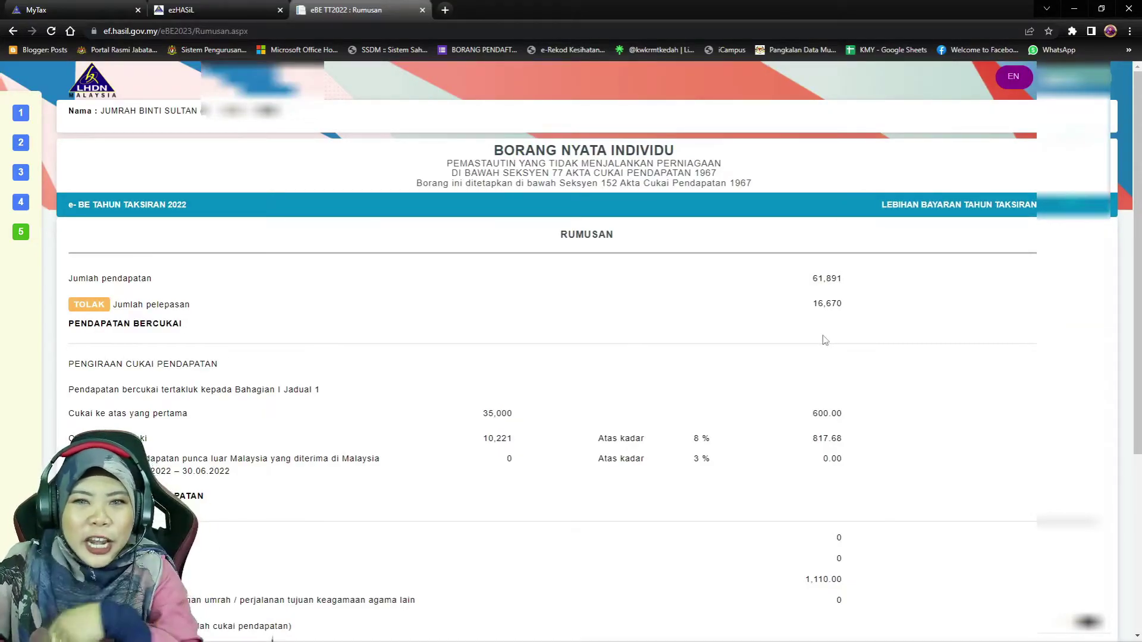
scroll(785, 345, down, 3)
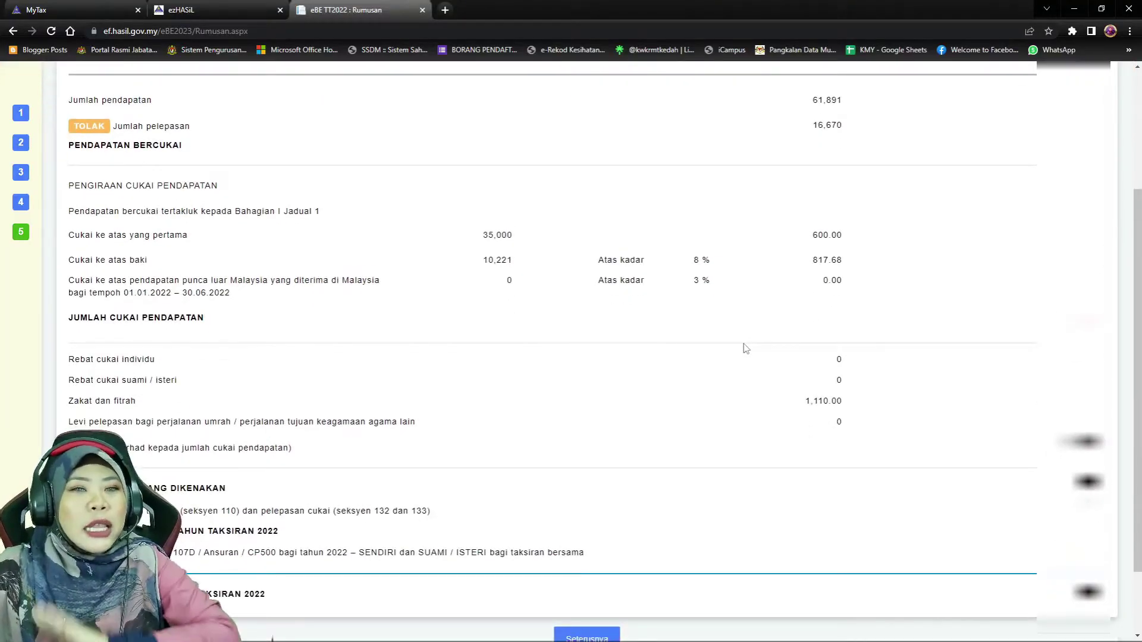
scroll(607, 398, down, 2)
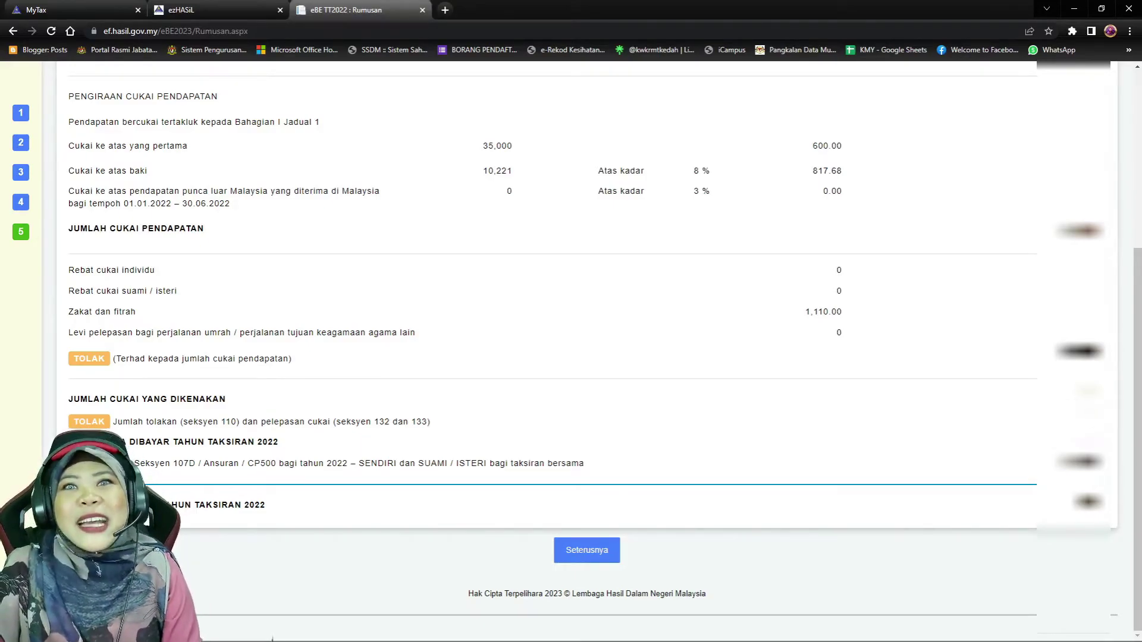
click(600, 553)
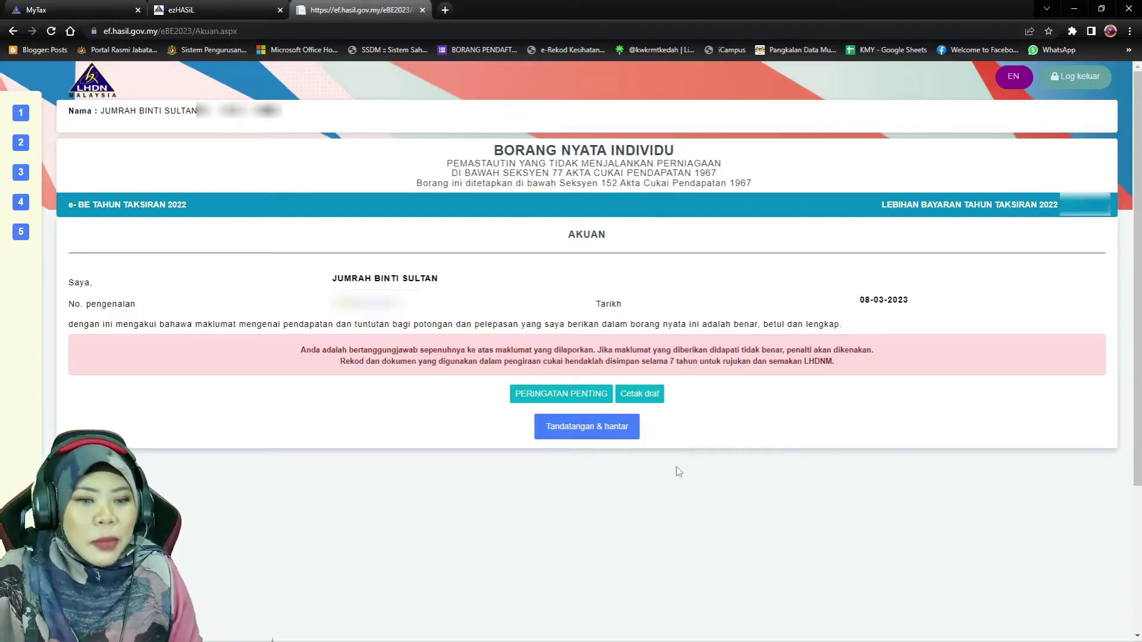
Step: Sign and submit the e-BE return, filling in the saved identification number and account password (Kata Laluan)
click(610, 434)
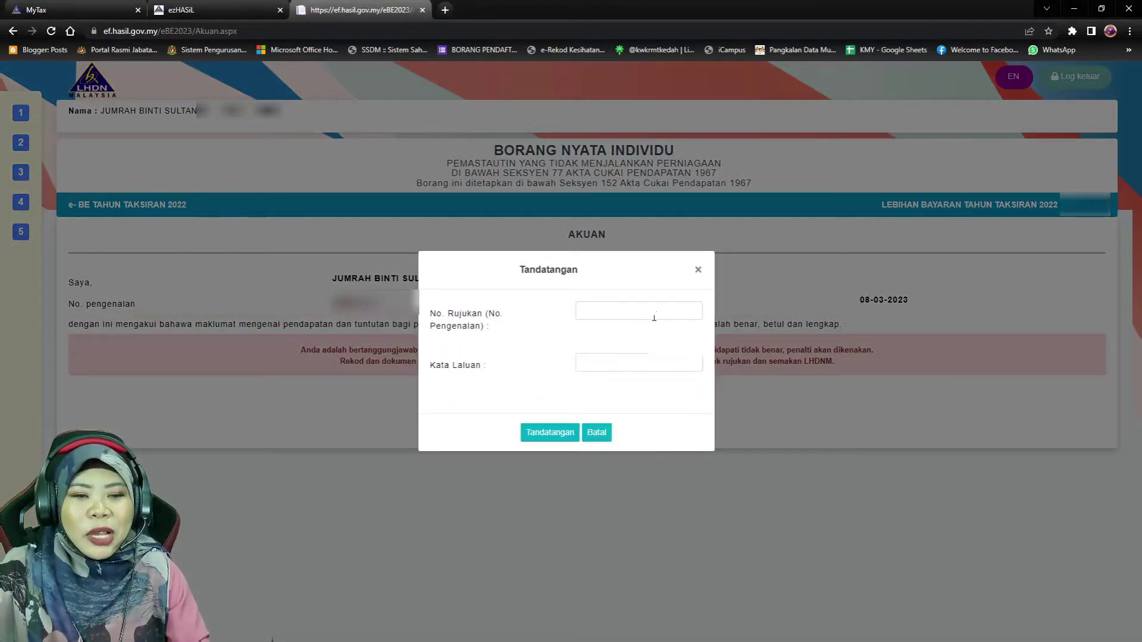
click(654, 316)
key(Down)
key(Return)
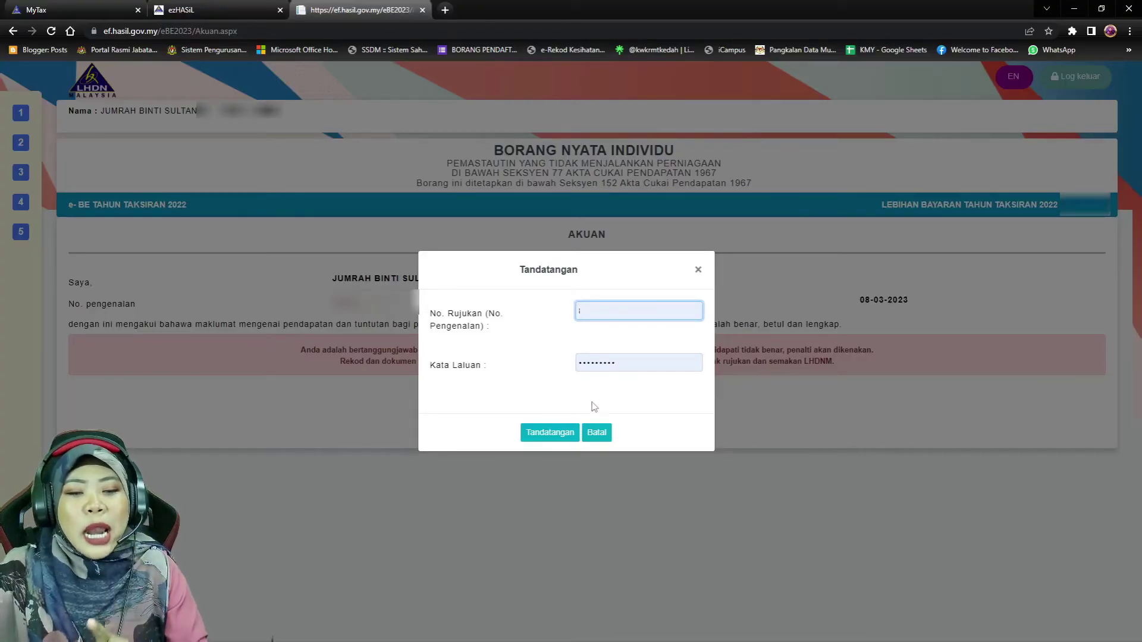
click(558, 436)
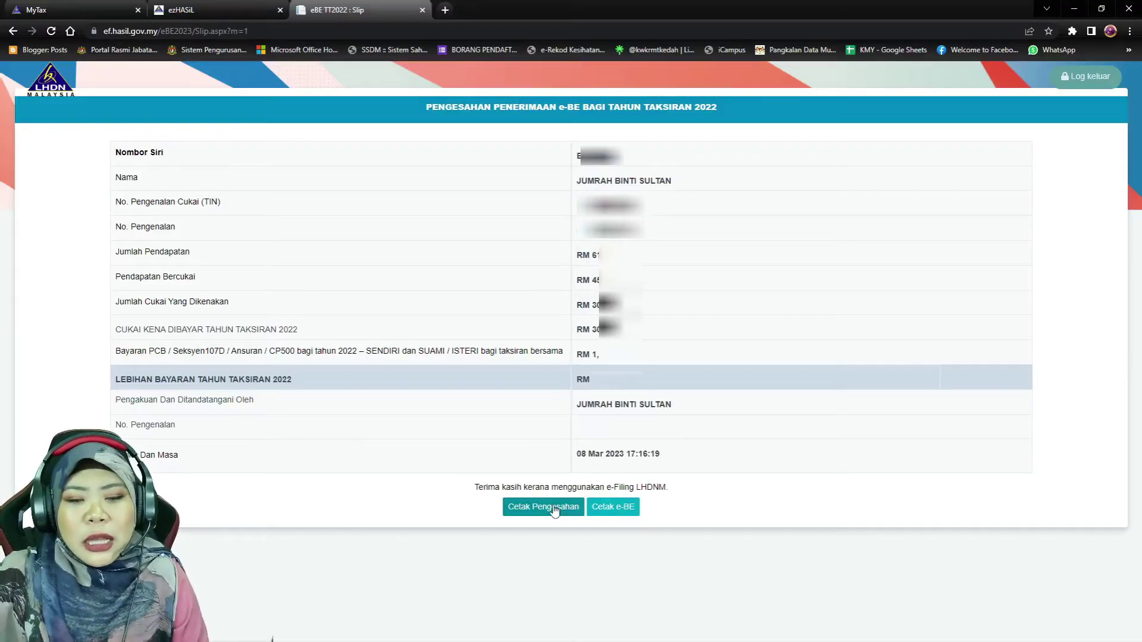
Step: Download the submitted e-BE form and the submission confirmation slip (Pengesahan) for assessment year 2022
click(610, 510)
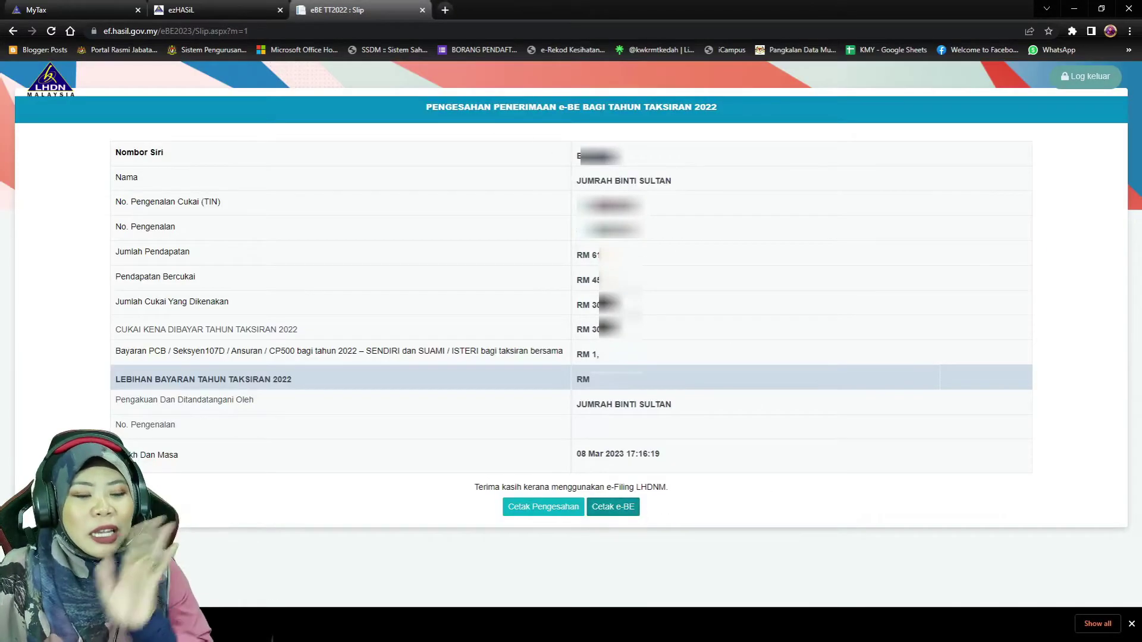
click(535, 510)
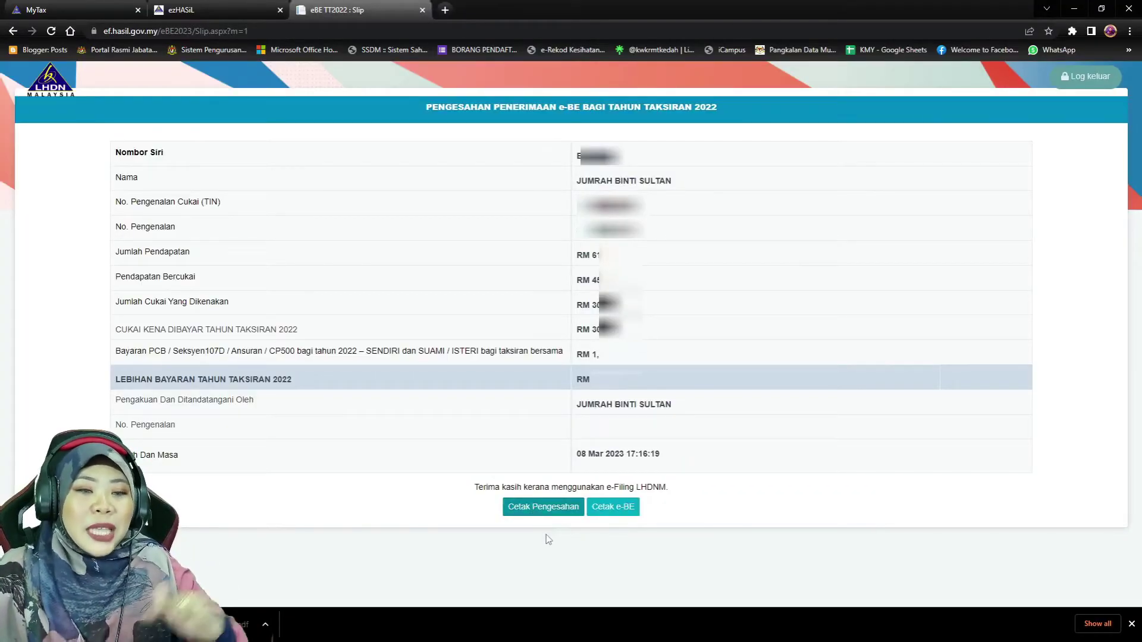